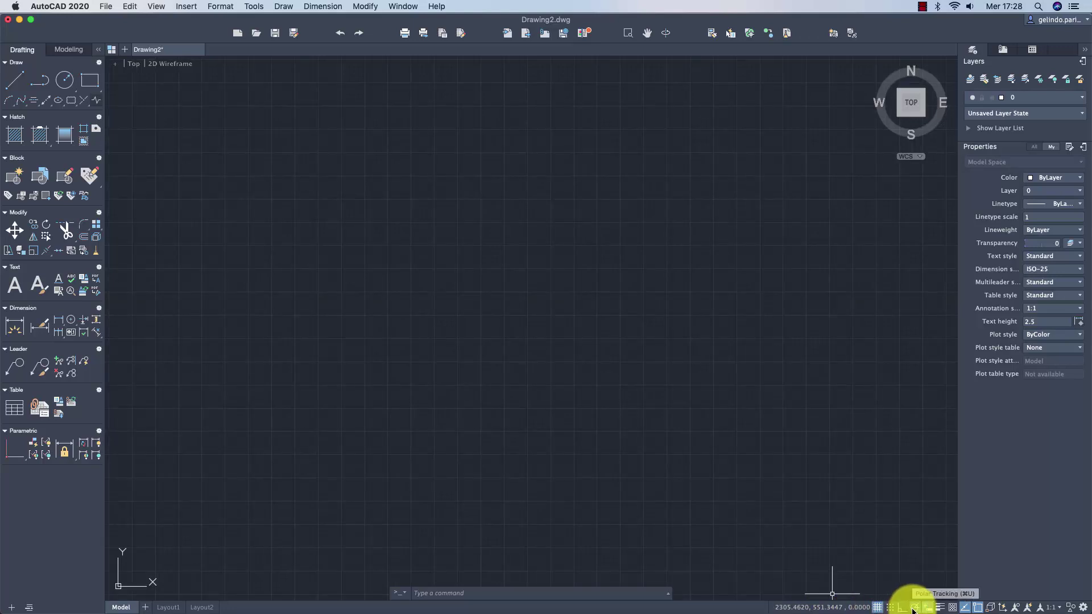
# - After reviewing polar tracking angles, enable Endpoint, Midpoint, Center, Intersection, Extension and Perpendicular snaps
pyautogui.click(913, 608)
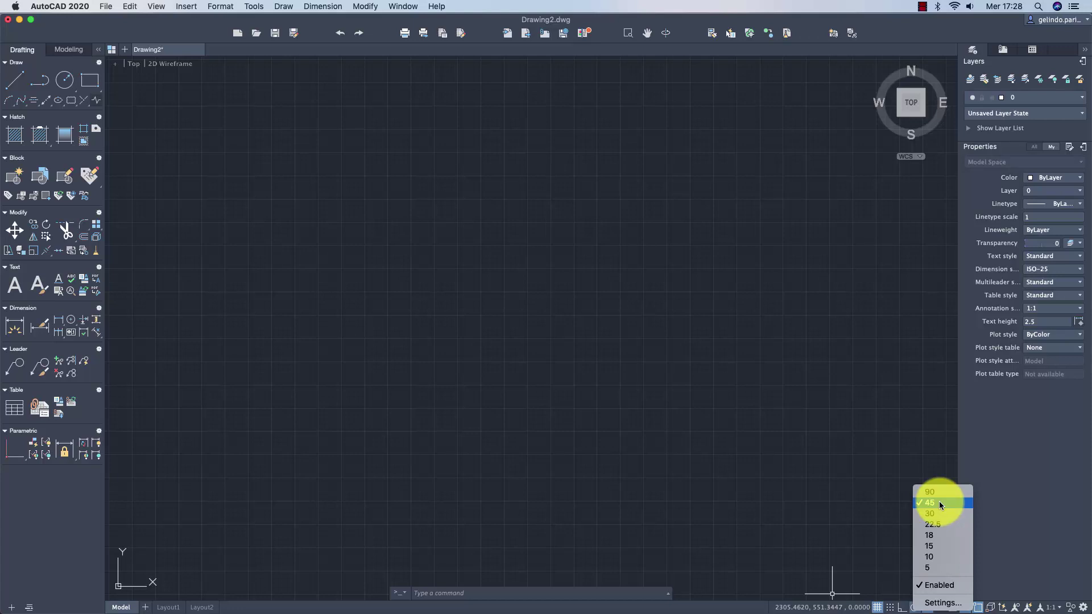
pyautogui.click(865, 527)
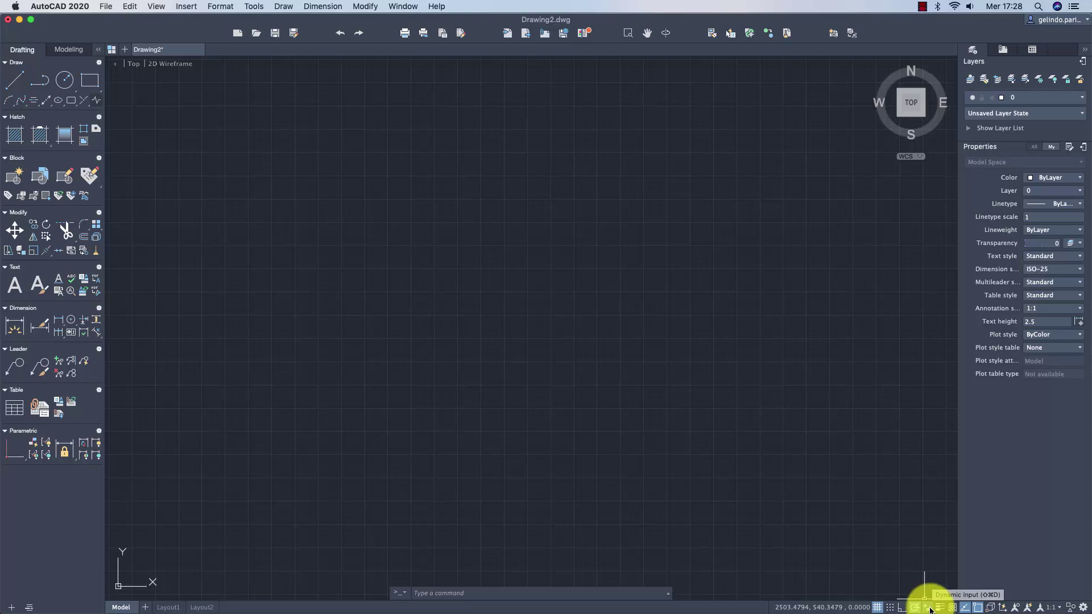
pyautogui.click(962, 609)
pyautogui.click(975, 591)
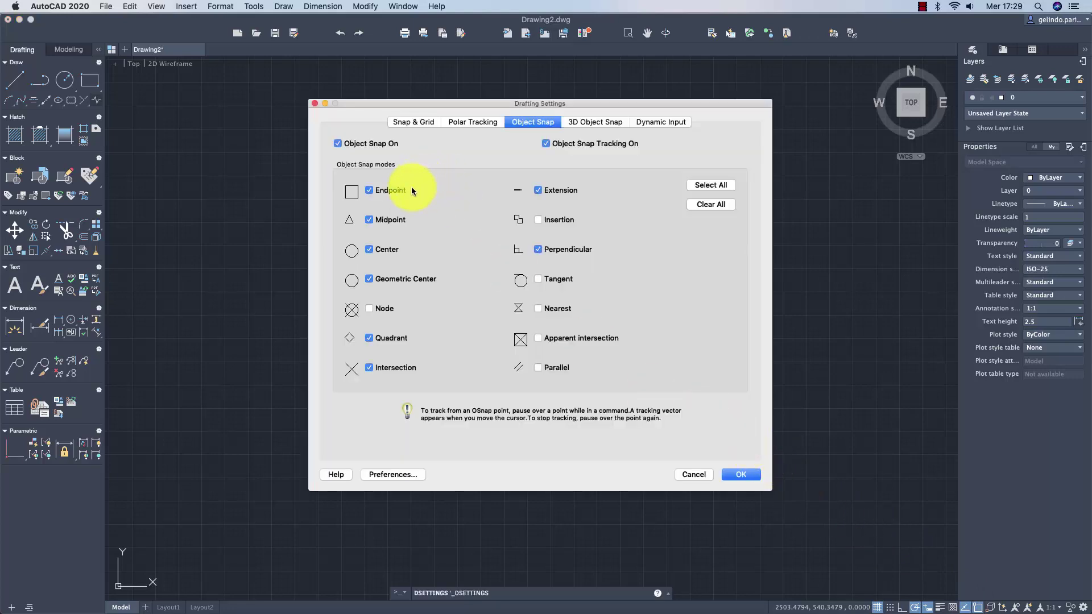
pyautogui.click(389, 193)
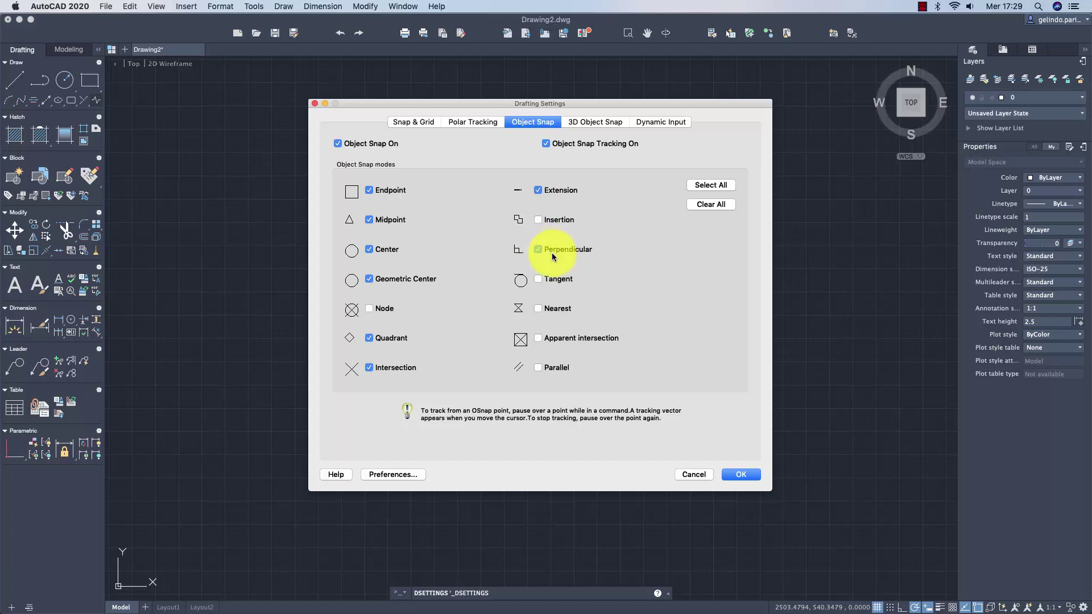
pyautogui.click(734, 475)
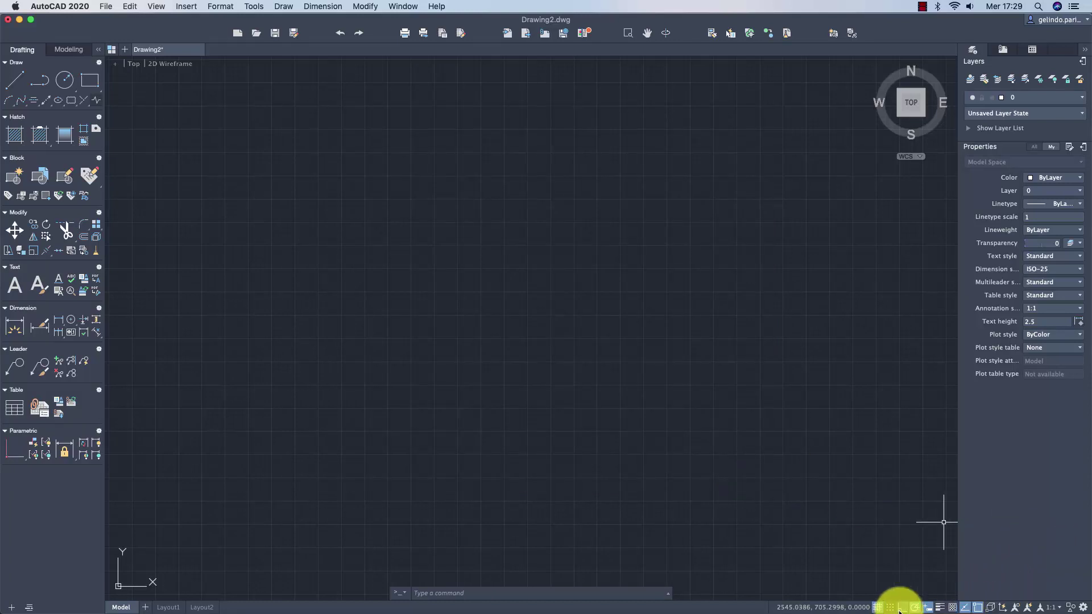
# - Turn on two more status-bar drafting aids and briefly review the drafting toggles list
pyautogui.click(965, 608)
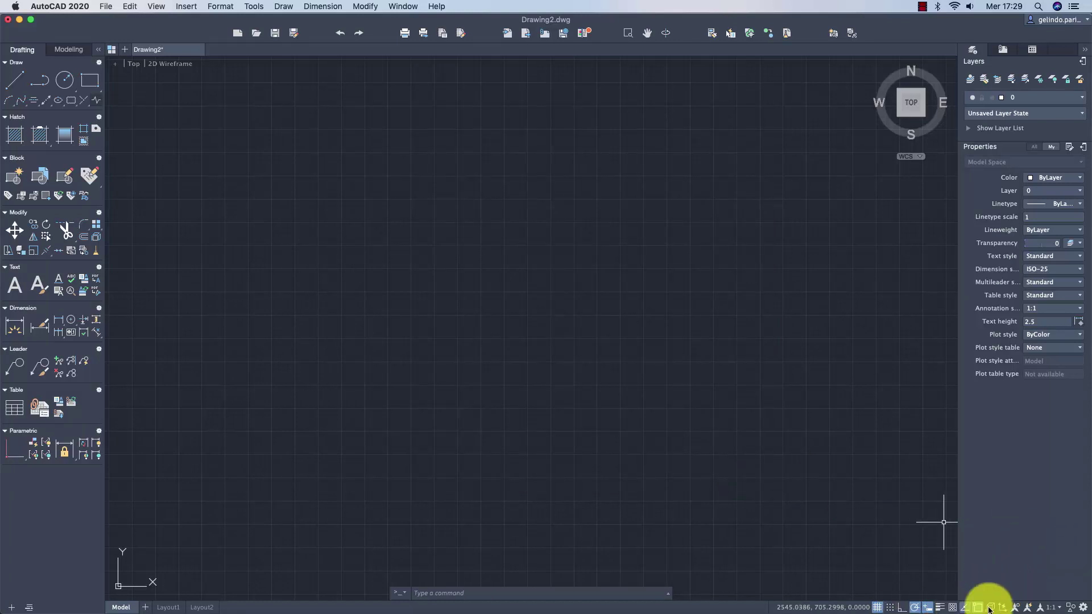
pyautogui.click(1083, 607)
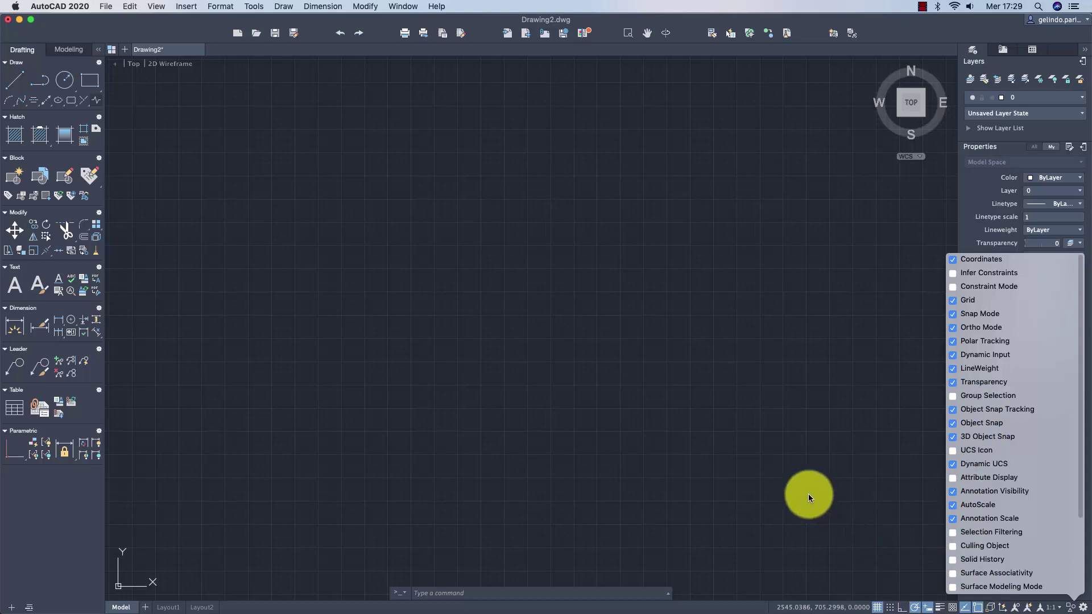
pyautogui.click(810, 498)
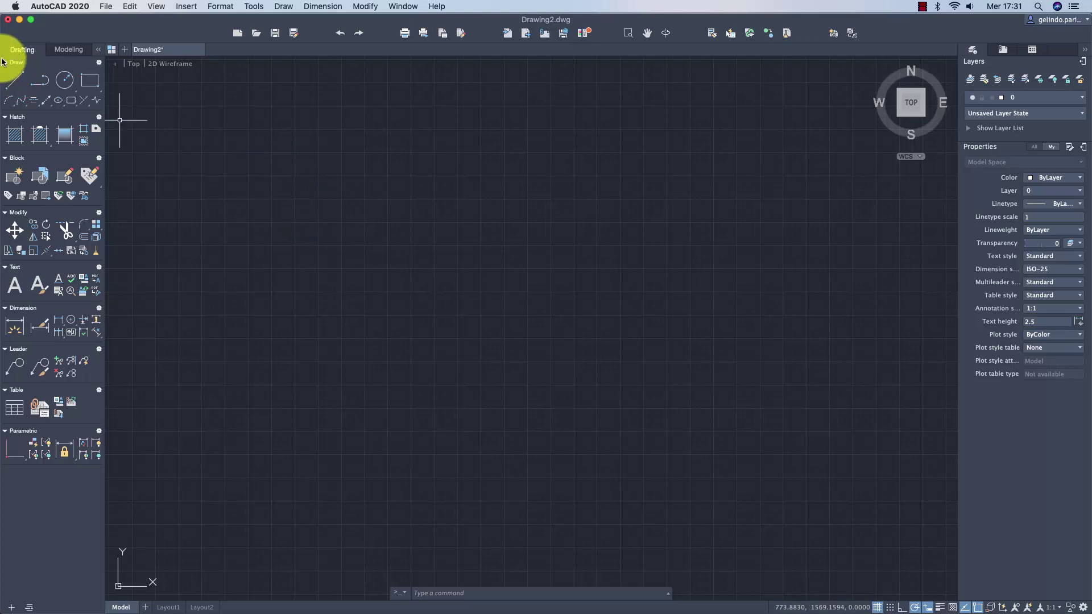
# - Draw the six-edge L-shaped outline with the Line tool, closing back at the start corner
pyautogui.click(17, 81)
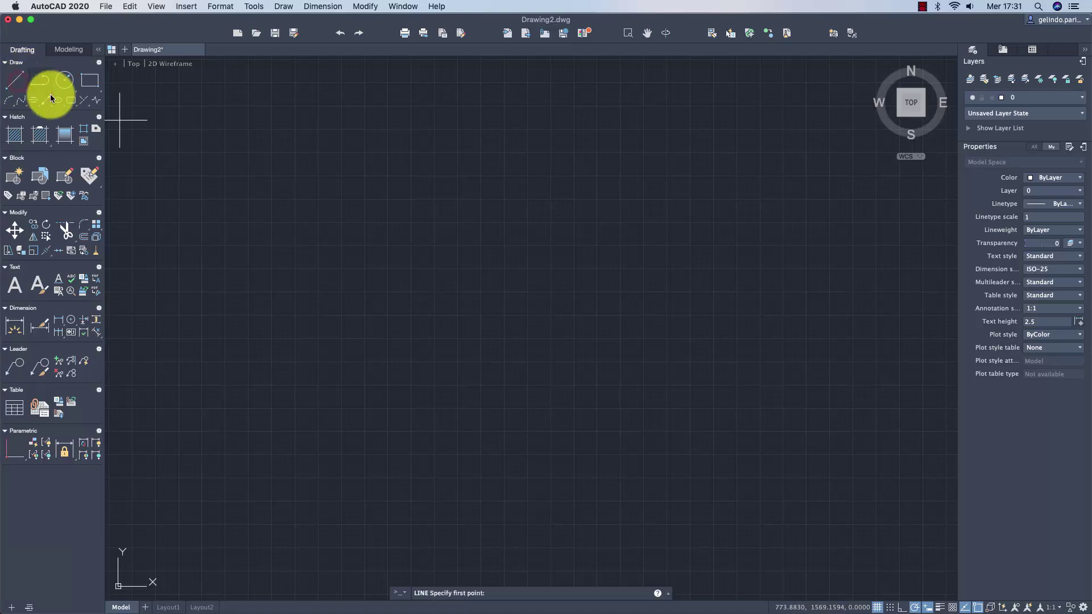
pyautogui.click(345, 361)
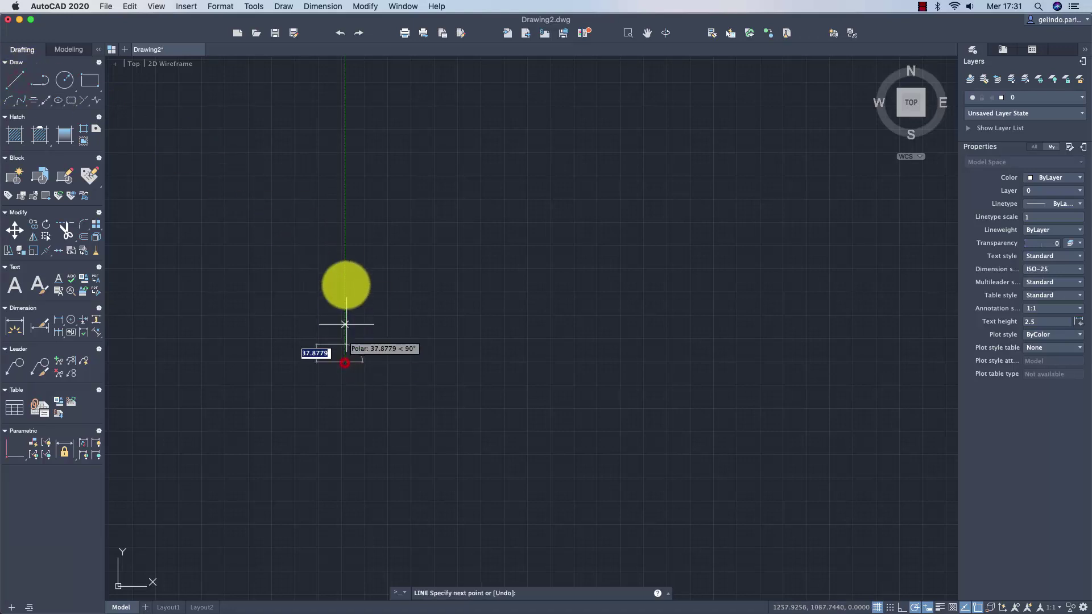
pyautogui.click(344, 217)
pyautogui.click(489, 218)
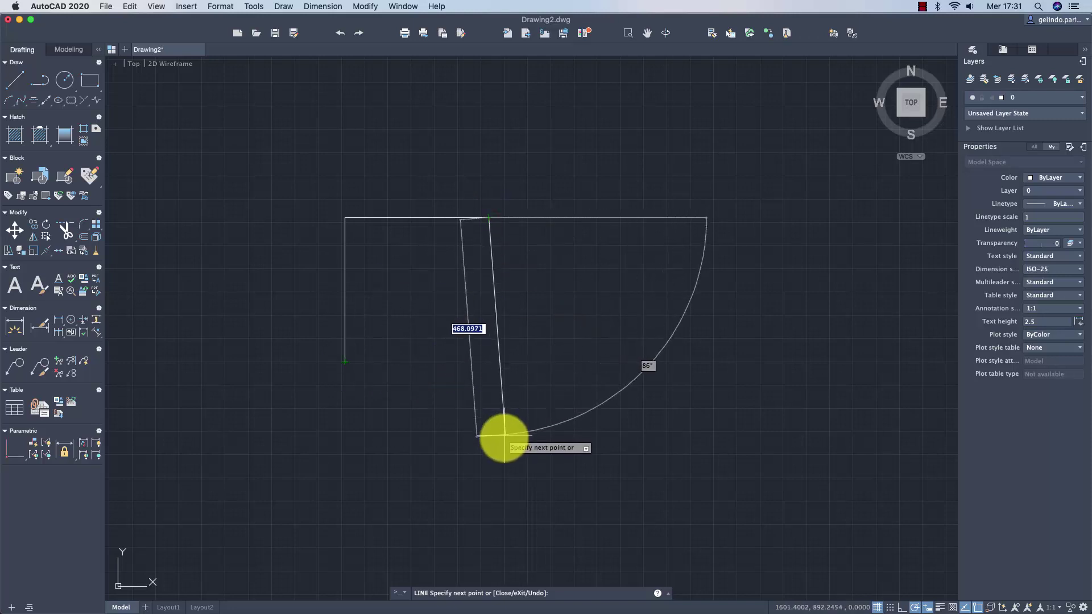
pyautogui.click(489, 445)
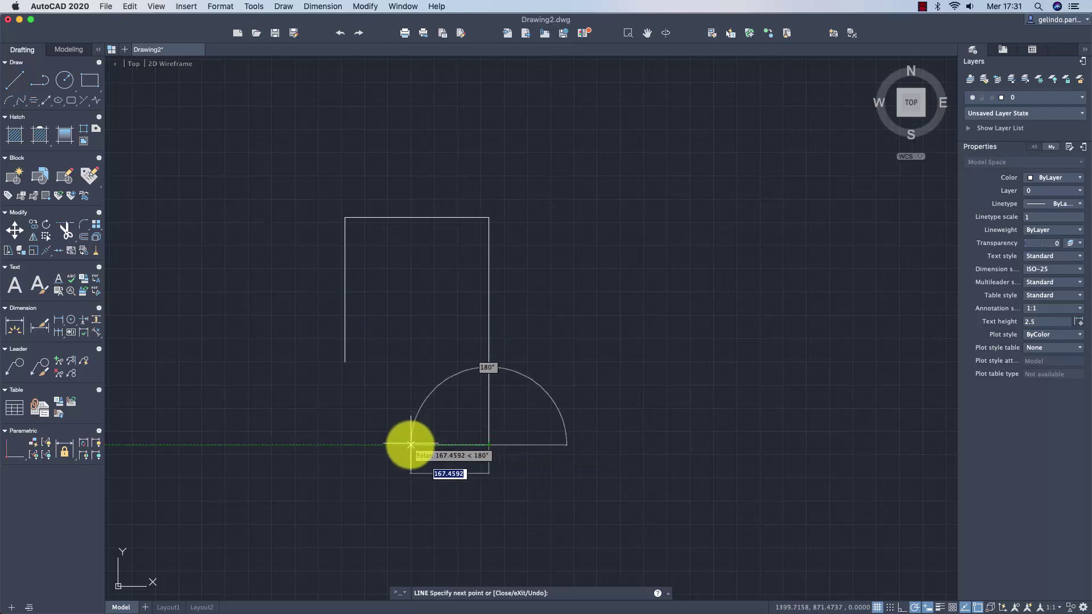
pyautogui.click(410, 445)
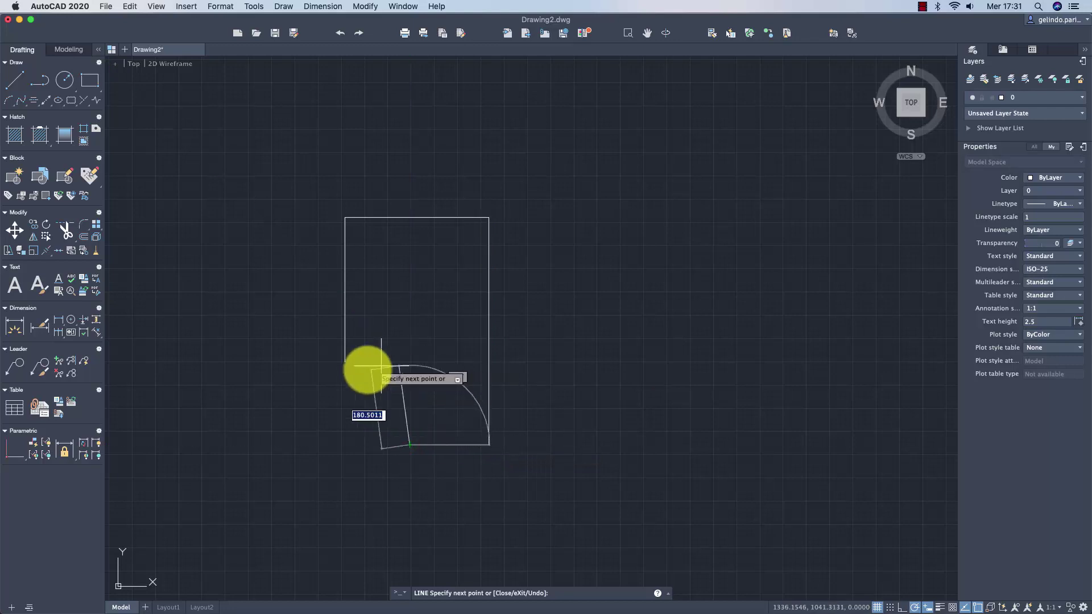
pyautogui.click(409, 362)
pyautogui.click(346, 362)
pyautogui.rightClick(347, 362)
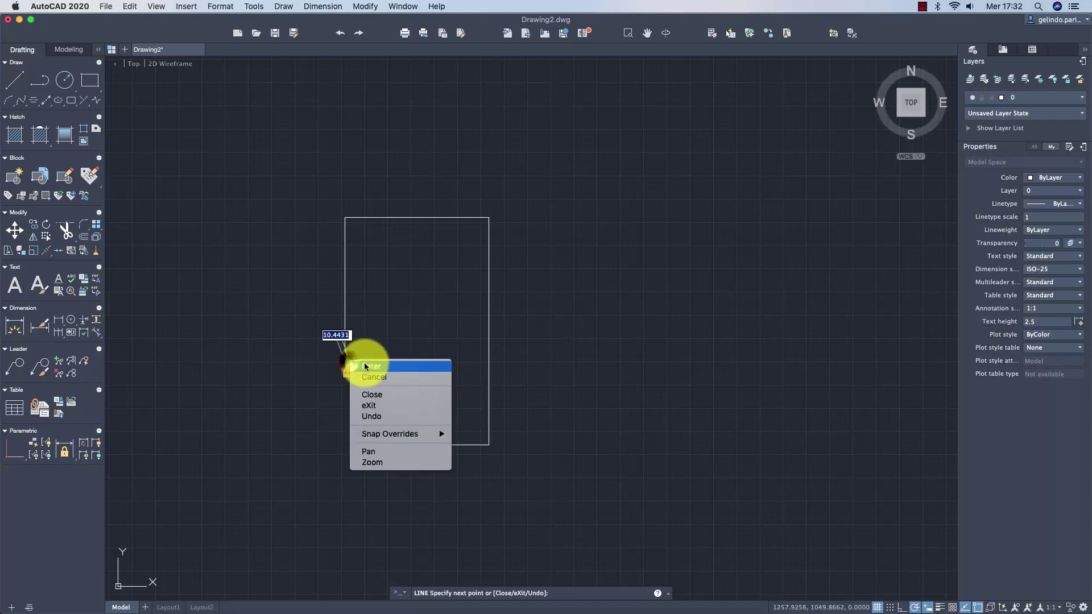
pyautogui.click(372, 368)
# - Select the outline's right edge, then clear the selection
pyautogui.click(493, 292)
pyautogui.click(471, 306)
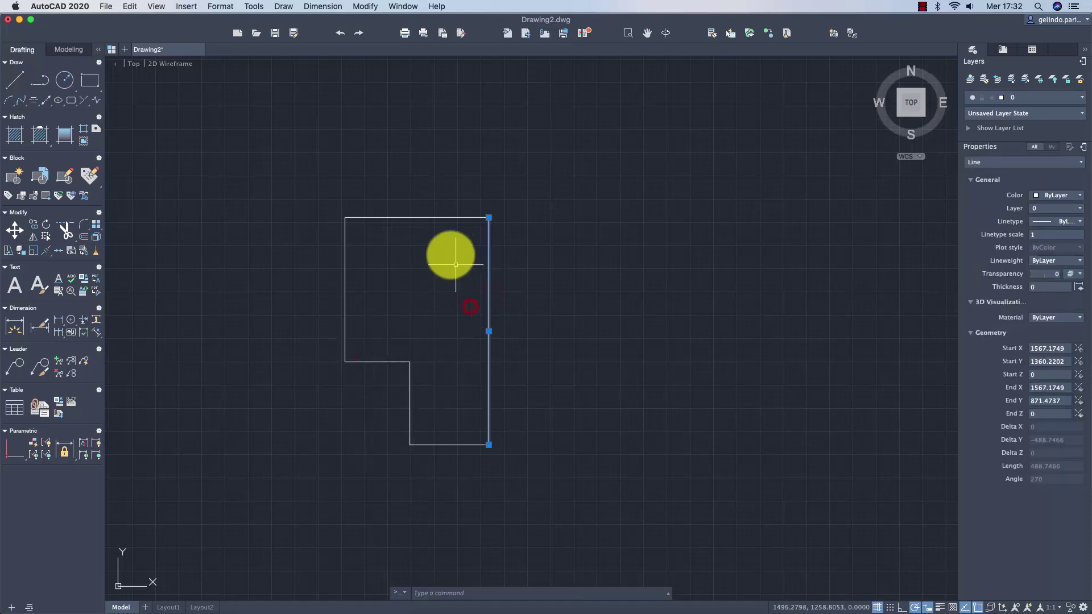
pyautogui.press('Escape')
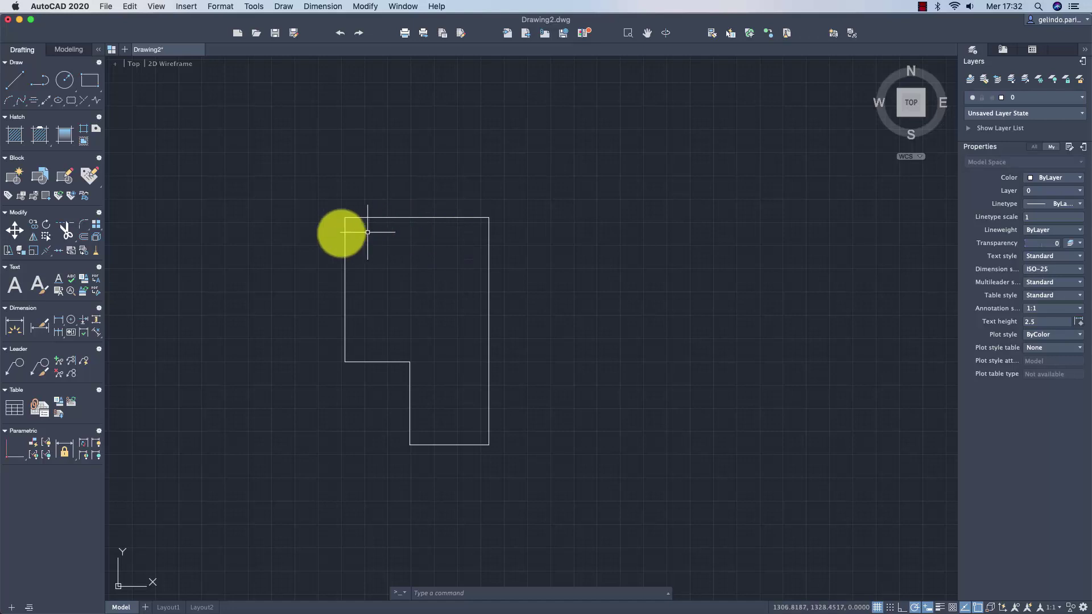
# - Offset the right, top, left and inner step edges 20 units inward
pyautogui.click(86, 240)
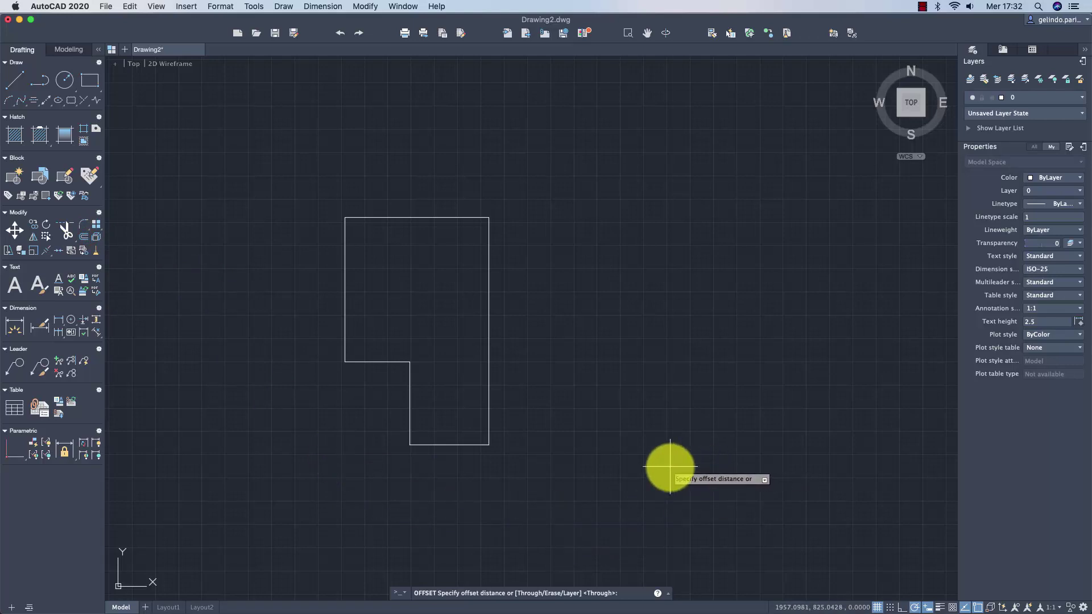
pyautogui.write('20')
pyautogui.press('Return')
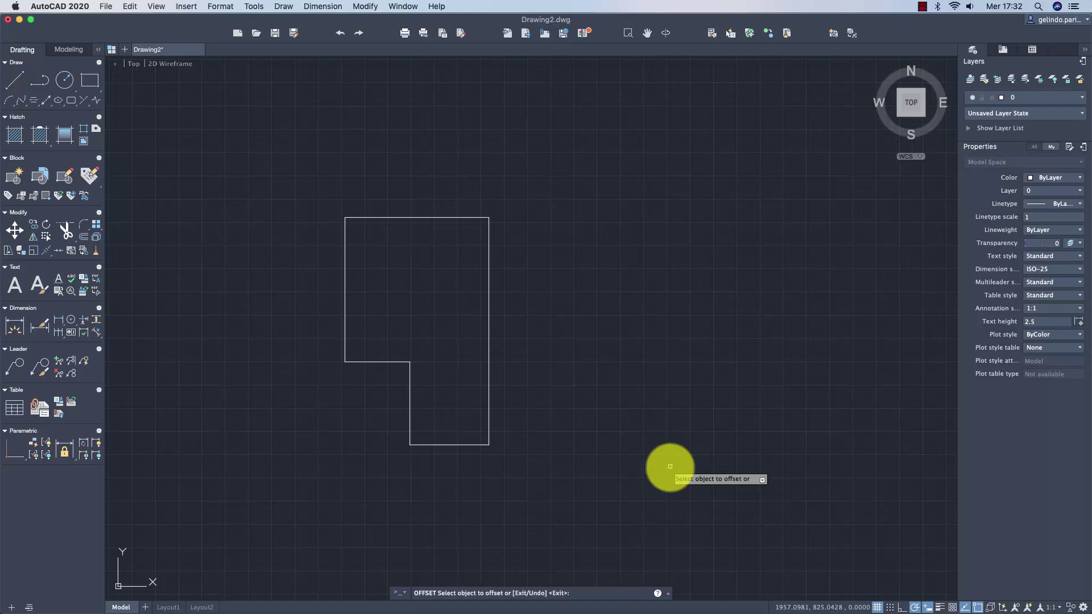
pyautogui.click(488, 324)
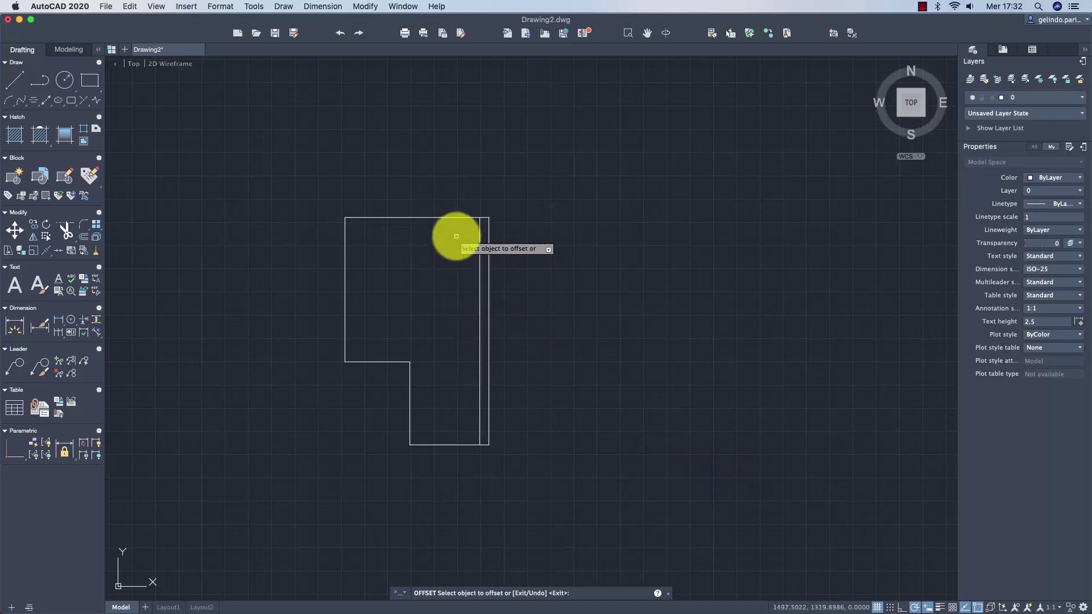
pyautogui.click(458, 219)
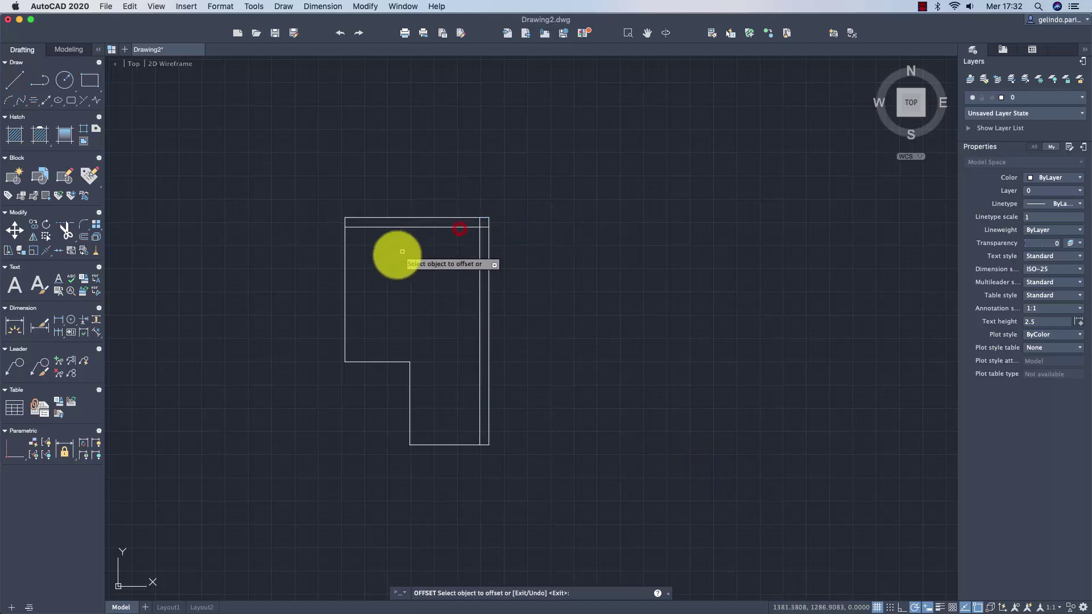
pyautogui.click(345, 283)
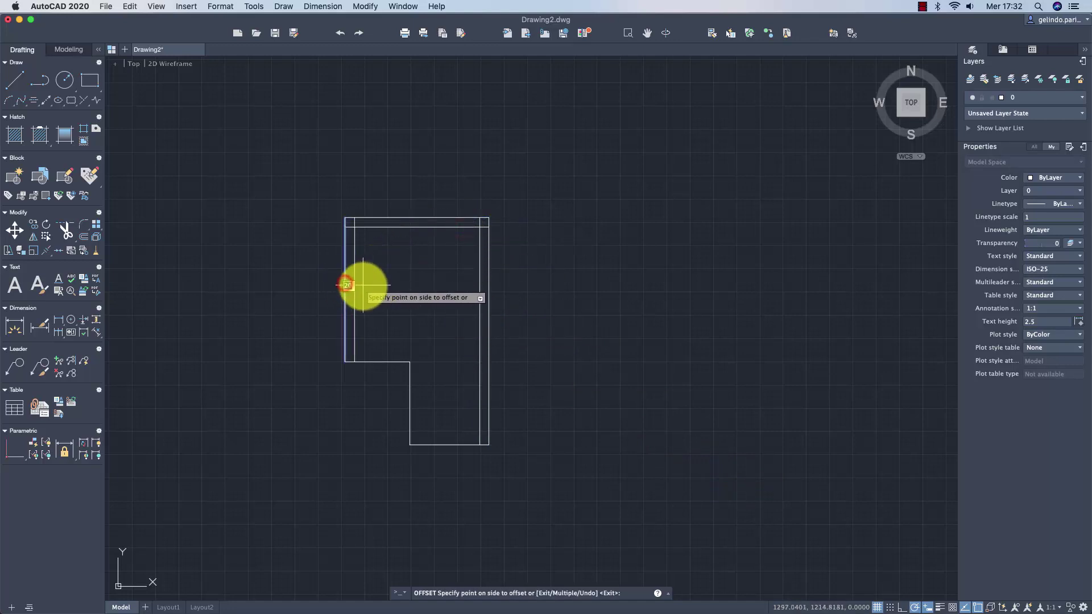
pyautogui.click(373, 363)
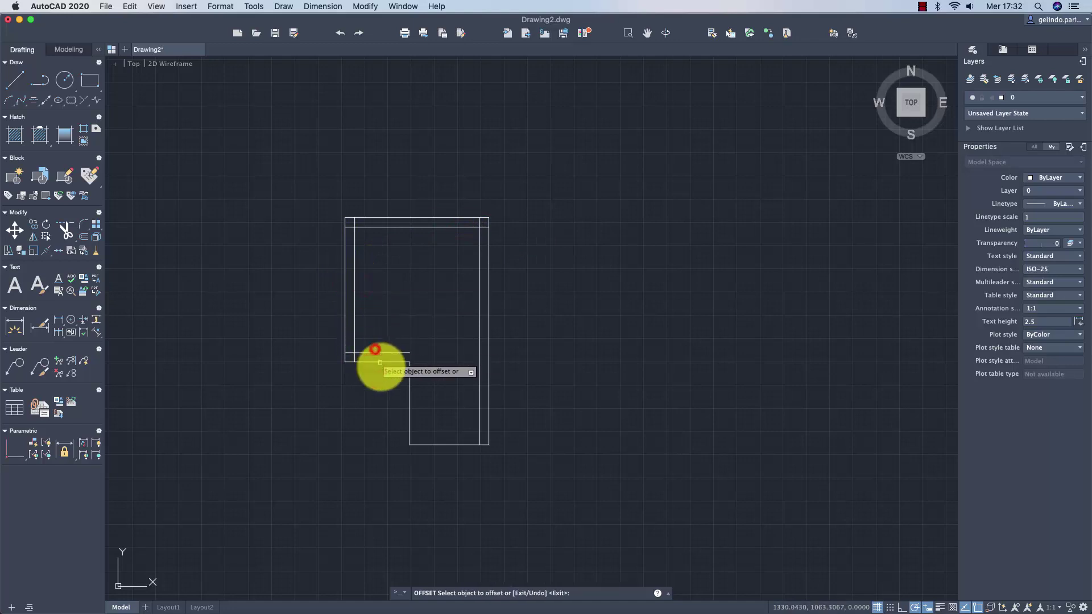
pyautogui.click(409, 392)
pyautogui.click(449, 447)
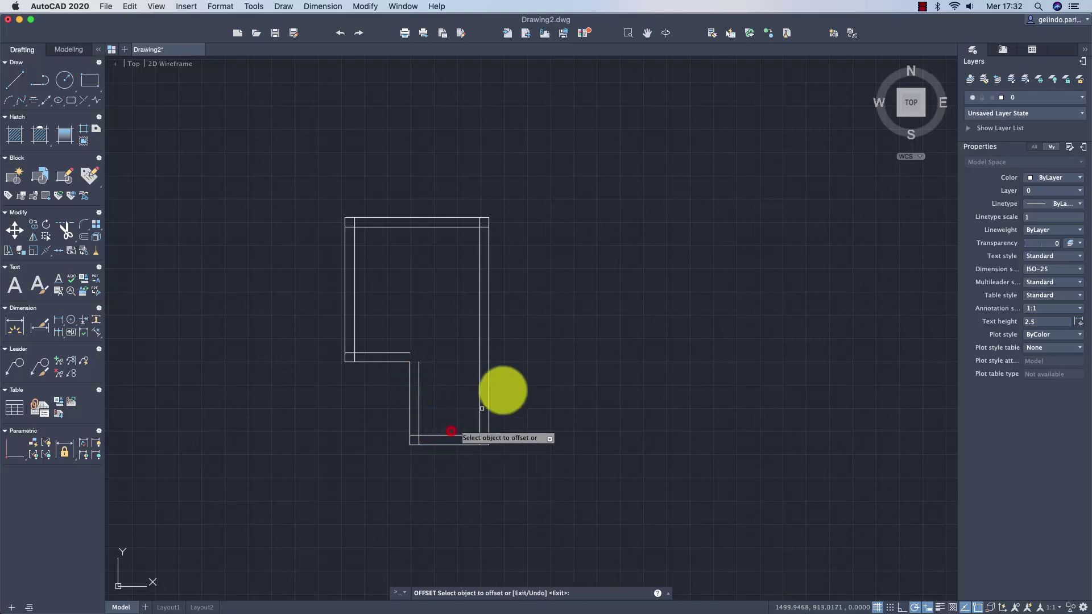
pyautogui.press('Return')
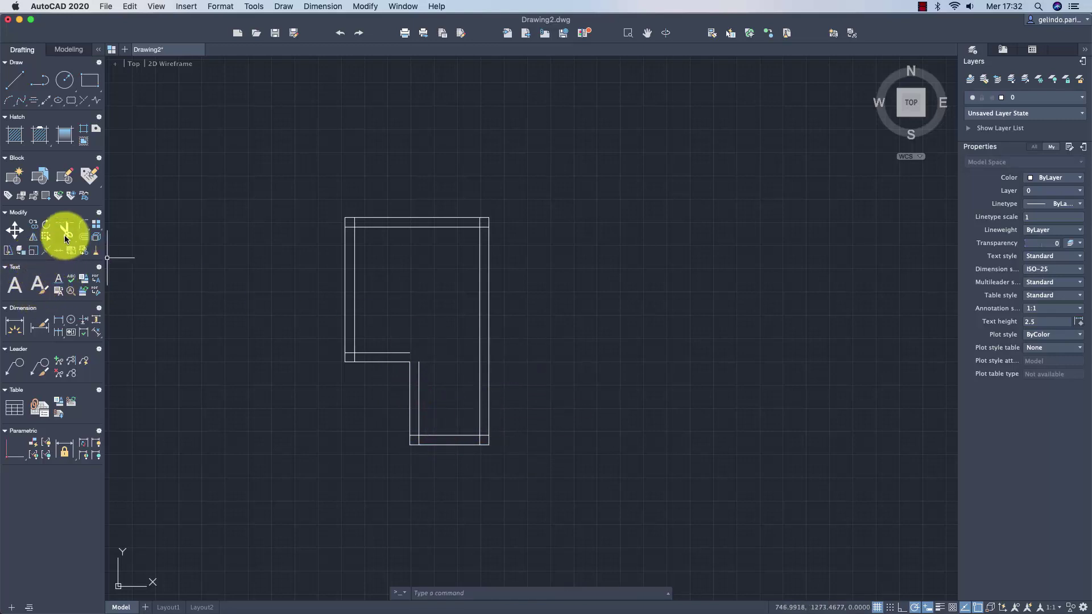
# - Trim the overlapping wall lines at the top-left, step, bottom and right corners
pyautogui.click(67, 232)
pyautogui.click(547, 176)
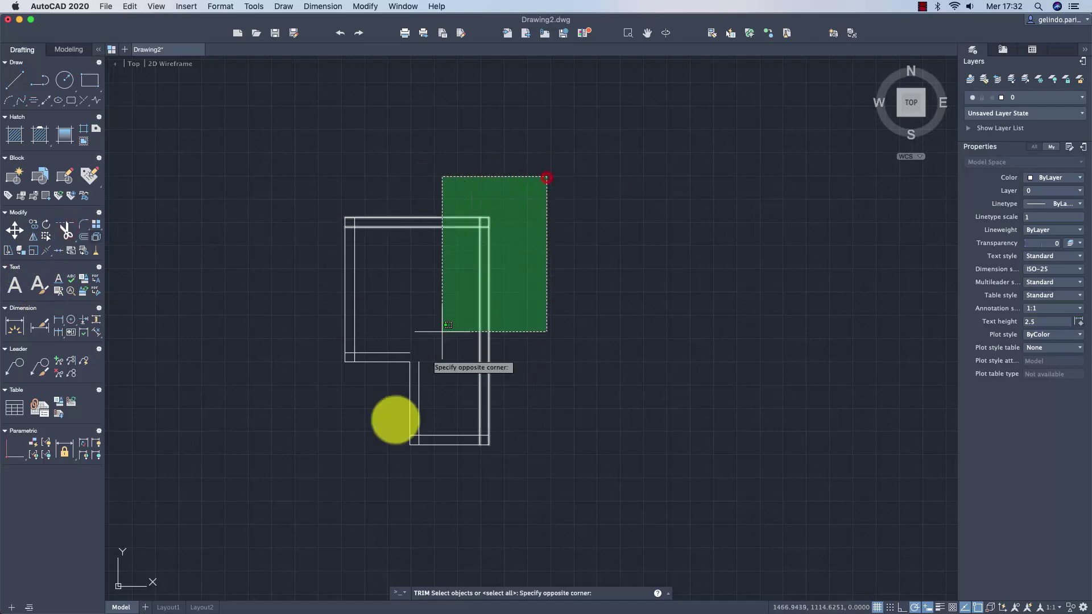
pyautogui.click(310, 533)
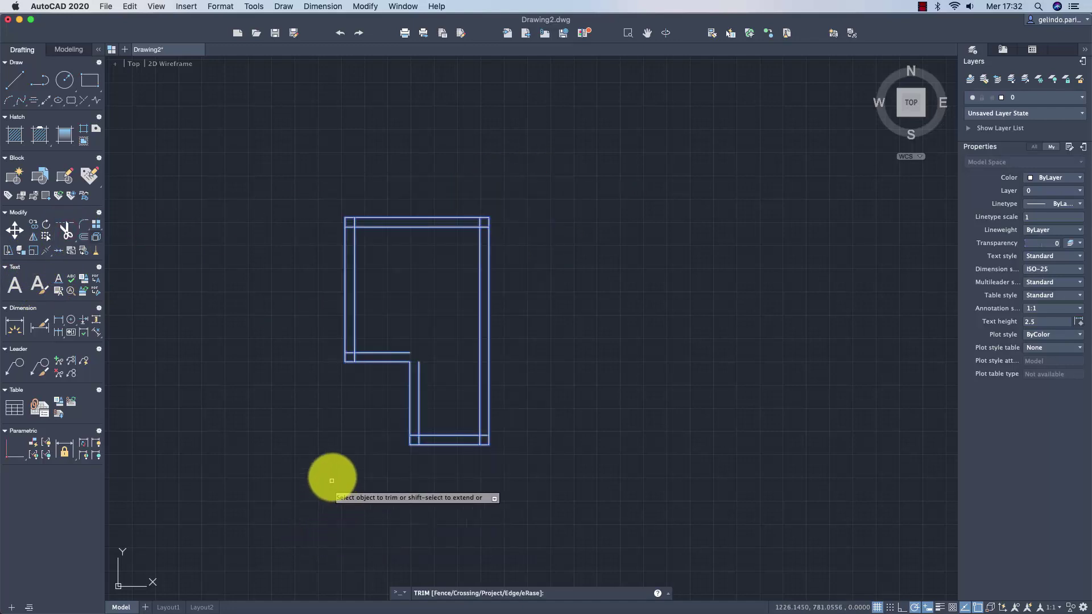
pyautogui.scroll(2, 407, 376)
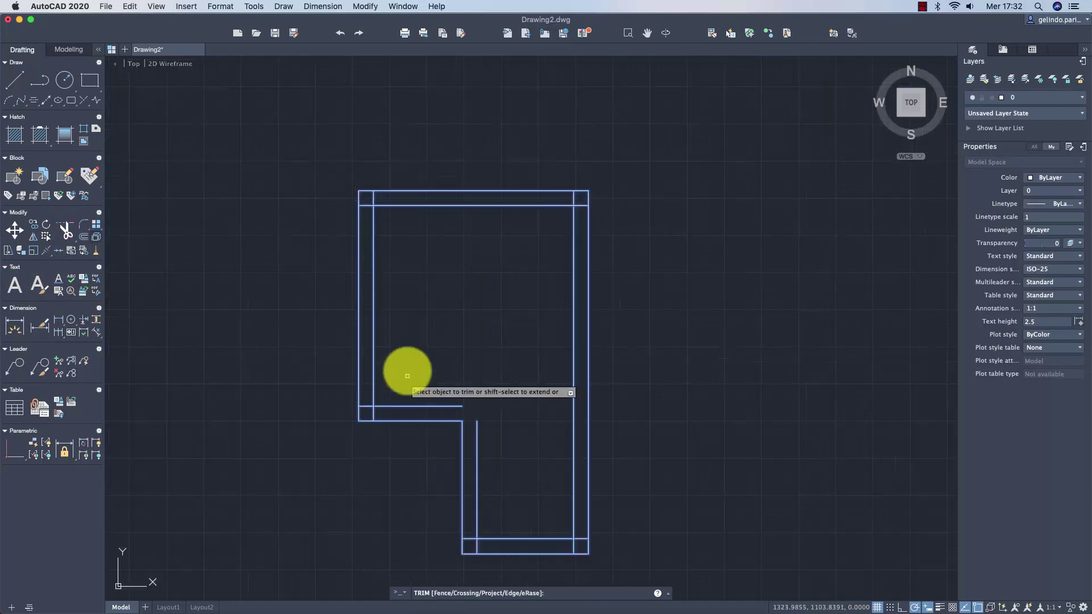
pyautogui.click(375, 200)
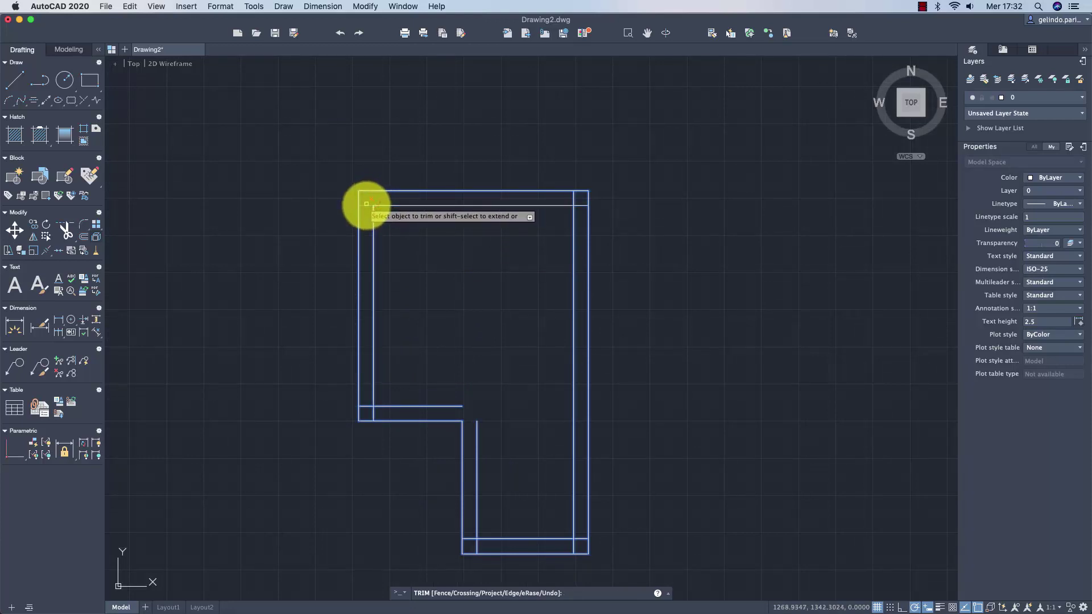
pyautogui.click(366, 205)
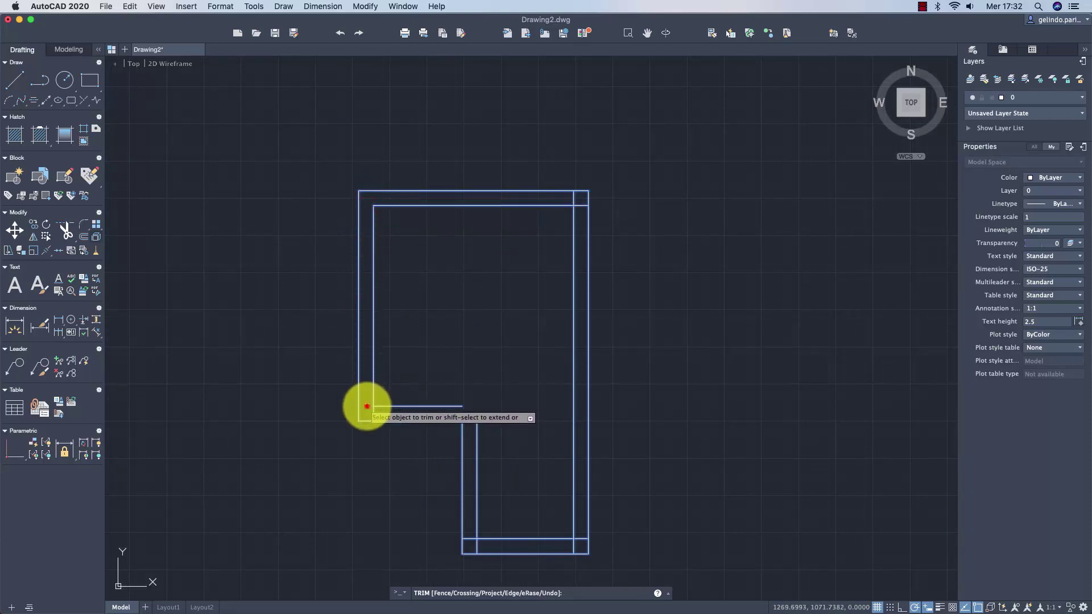
pyautogui.click(367, 407)
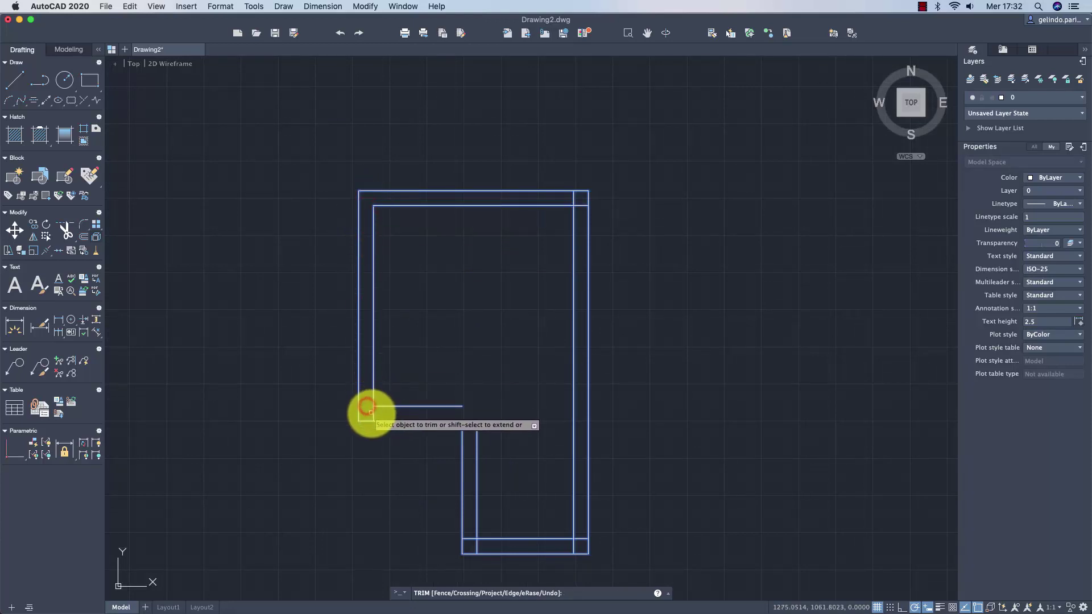
pyautogui.click(469, 538)
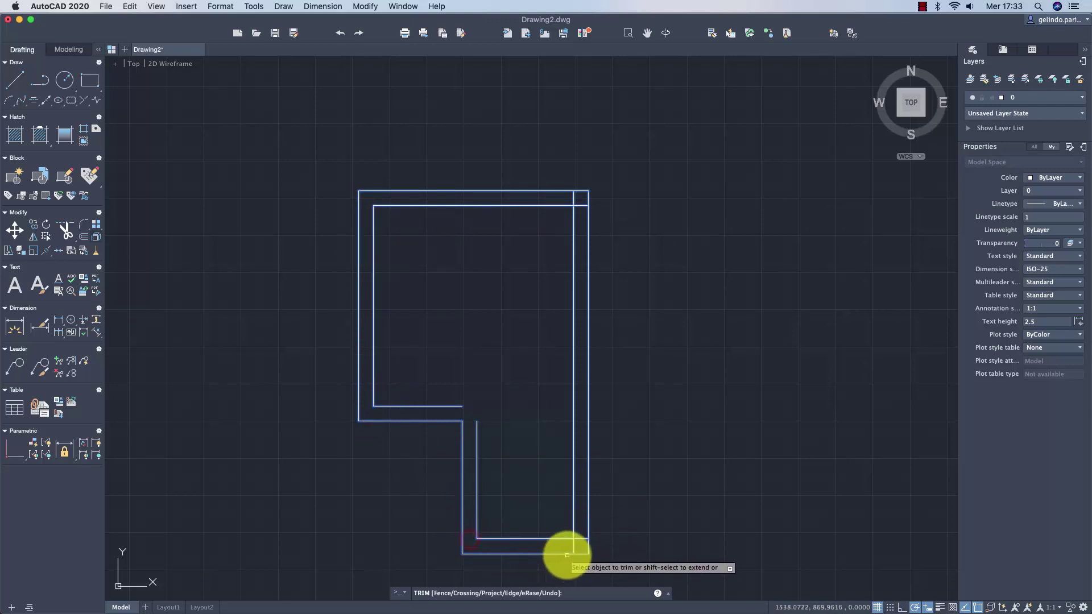
pyautogui.click(578, 540)
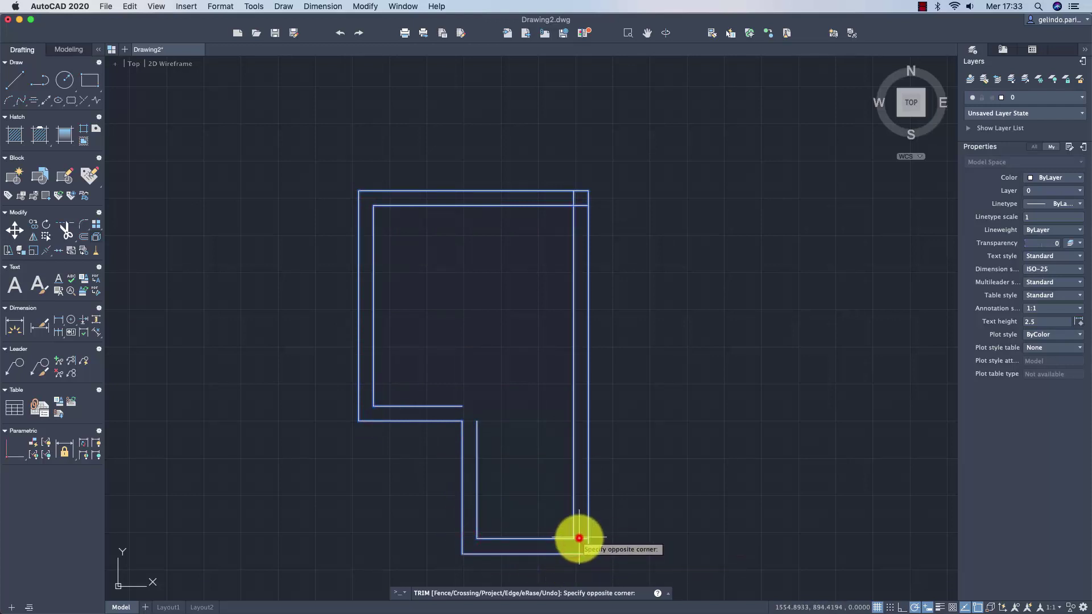
pyautogui.click(578, 197)
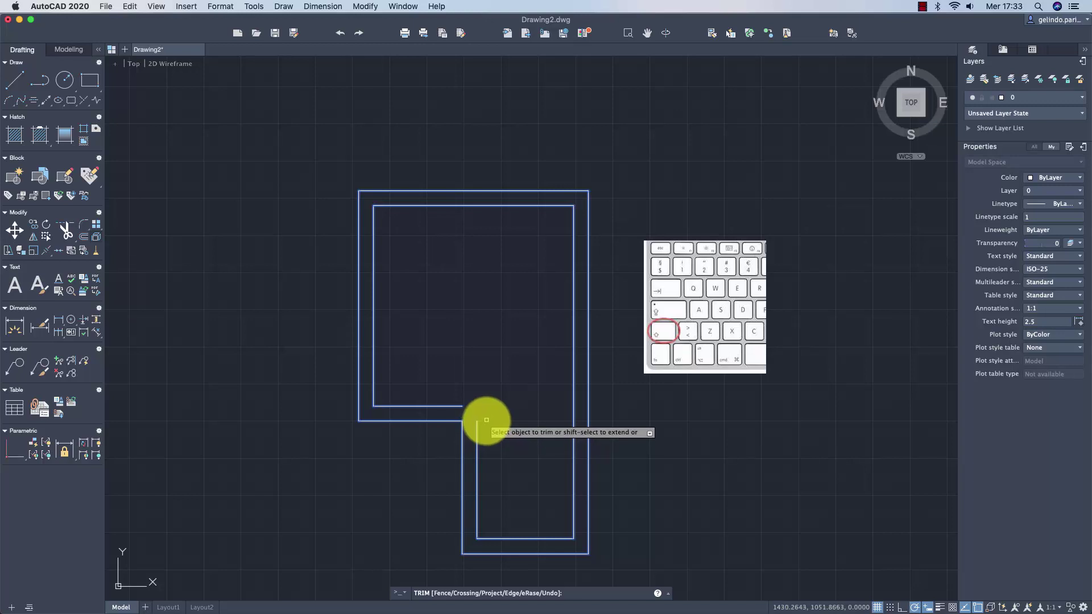
# - Extend the inner step and vertical lines, then trim away their excess parts
pyautogui.keyDown('shift'); pyautogui.click(461, 407); pyautogui.keyUp('shift')
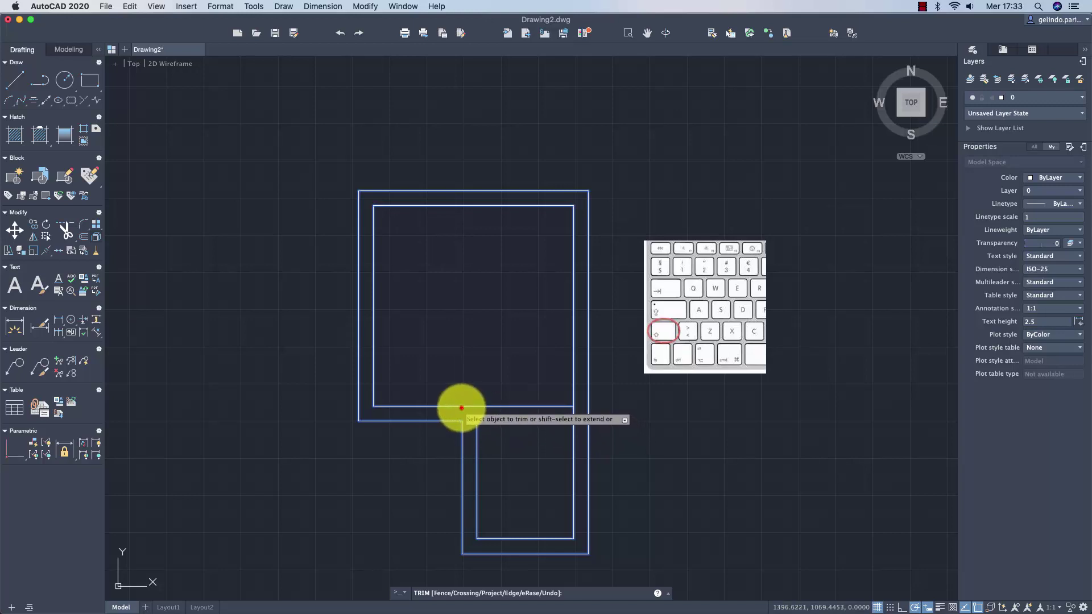
pyautogui.keyDown('shift'); pyautogui.click(476, 429); pyautogui.keyUp('shift')
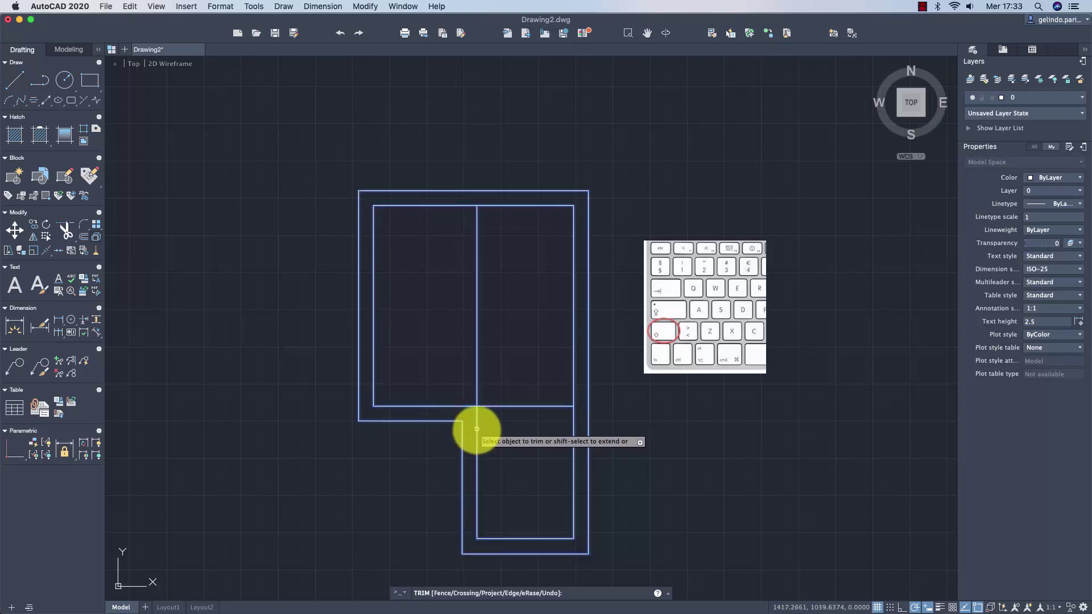
pyautogui.click(505, 408)
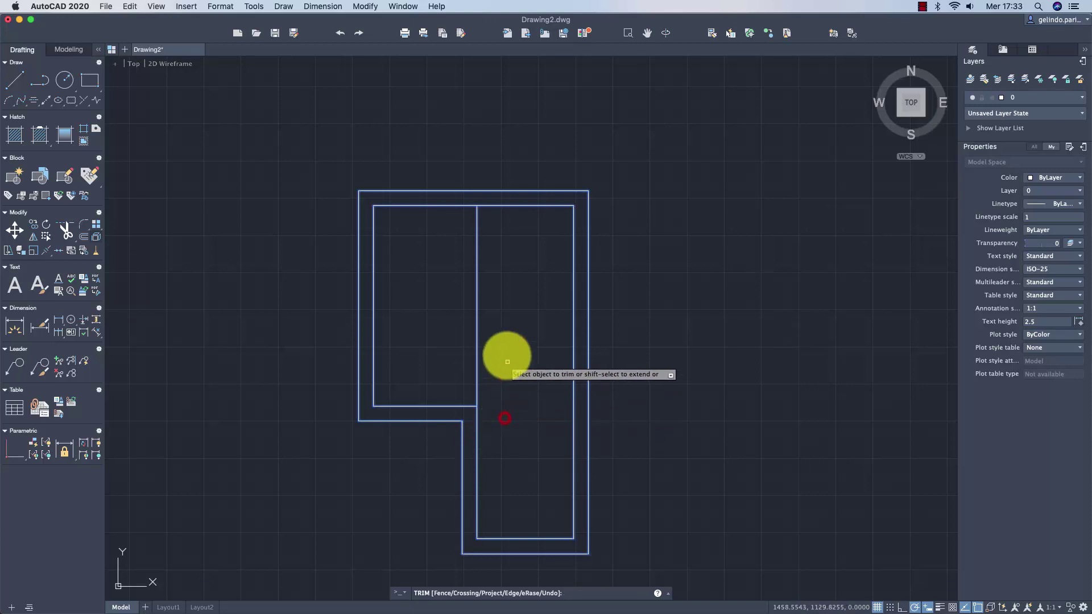
pyautogui.click(477, 338)
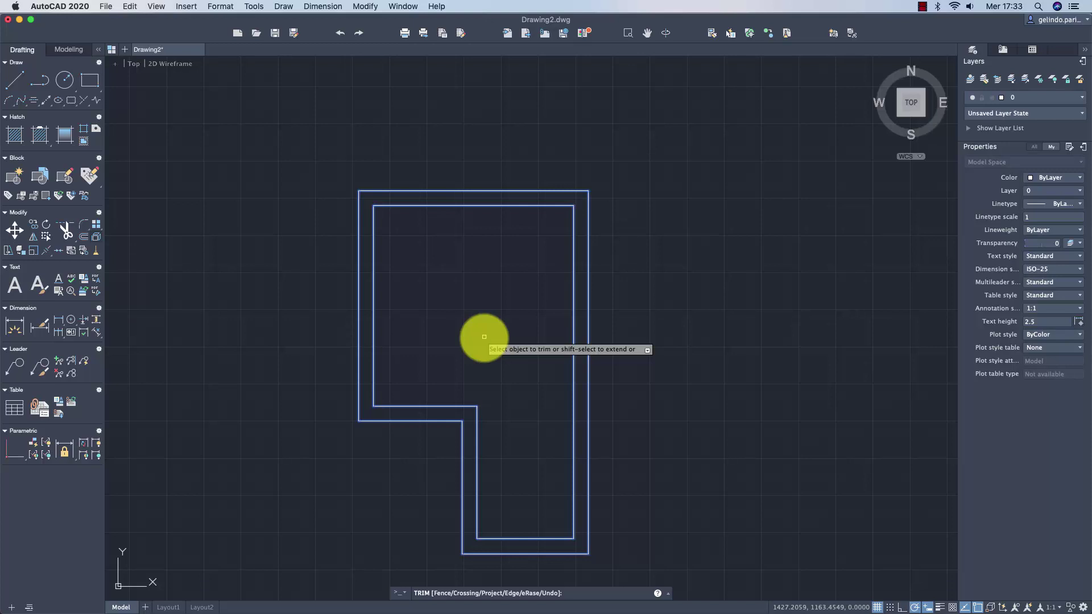
pyautogui.press('Escape')
pyautogui.moveTo(480, 336); pyautogui.dragTo(322, 254, button='middle')
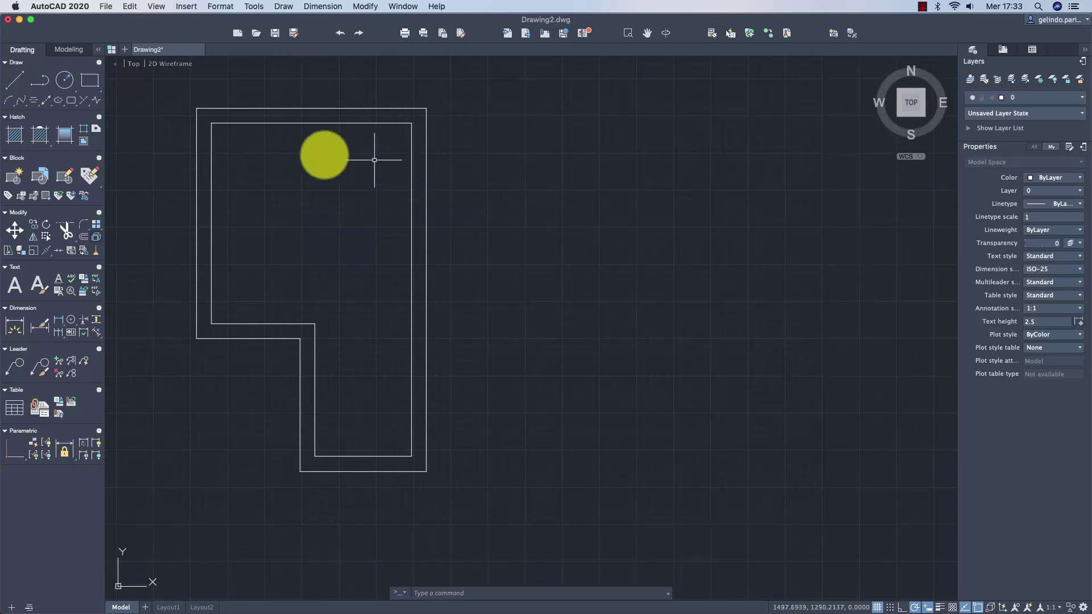
# - Start a polyline right of the walls with a 400 first segment and a 500 horizontal segment
pyautogui.click(44, 85)
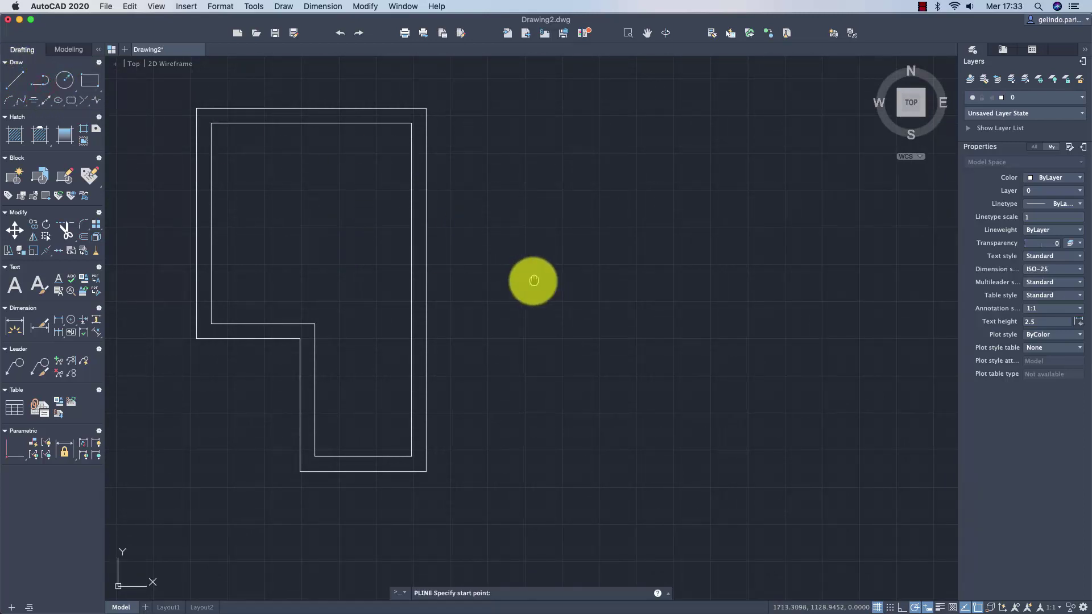
pyautogui.moveTo(534, 281); pyautogui.dragTo(488, 283, button='middle')
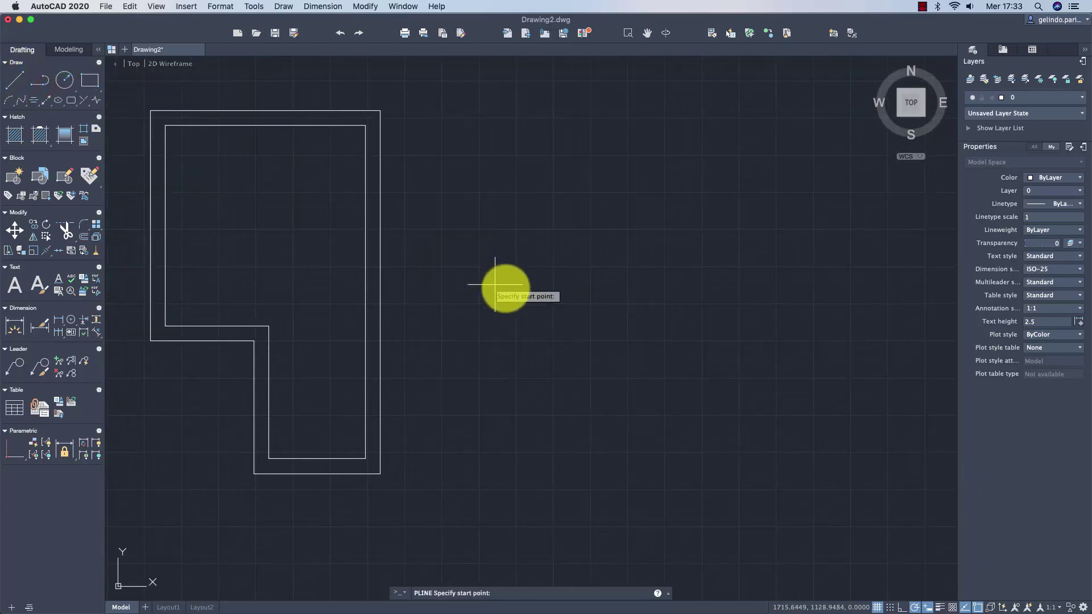
pyautogui.click(569, 344)
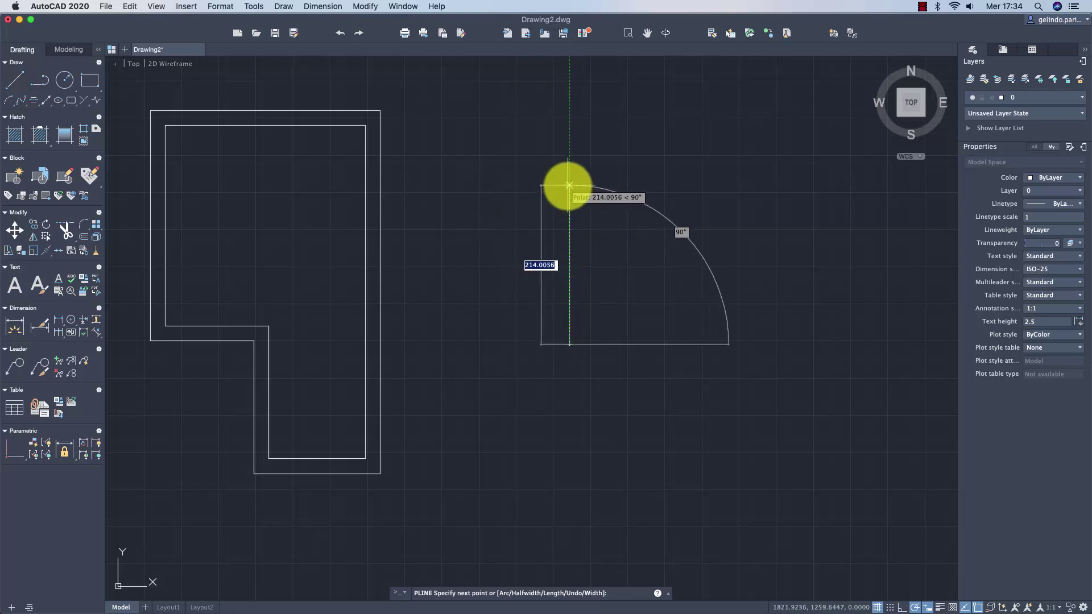
pyautogui.write('400')
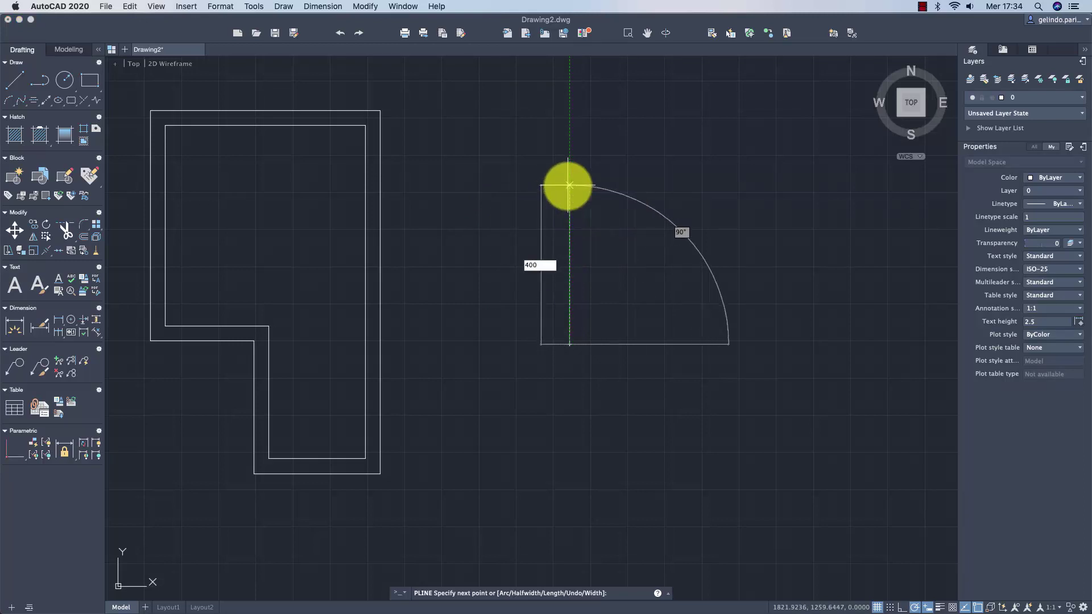
pyautogui.press('Return')
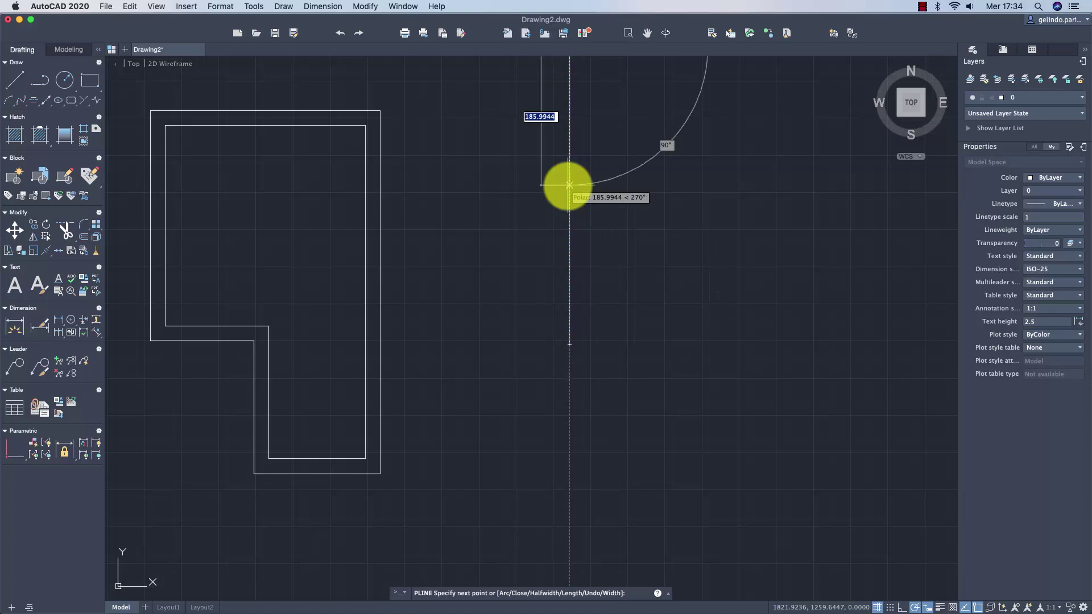
pyautogui.scroll(-2, 572, 210)
pyautogui.scroll(-3, 565, 256)
pyautogui.scroll(2, 534, 319)
pyautogui.scroll(2, 506, 335)
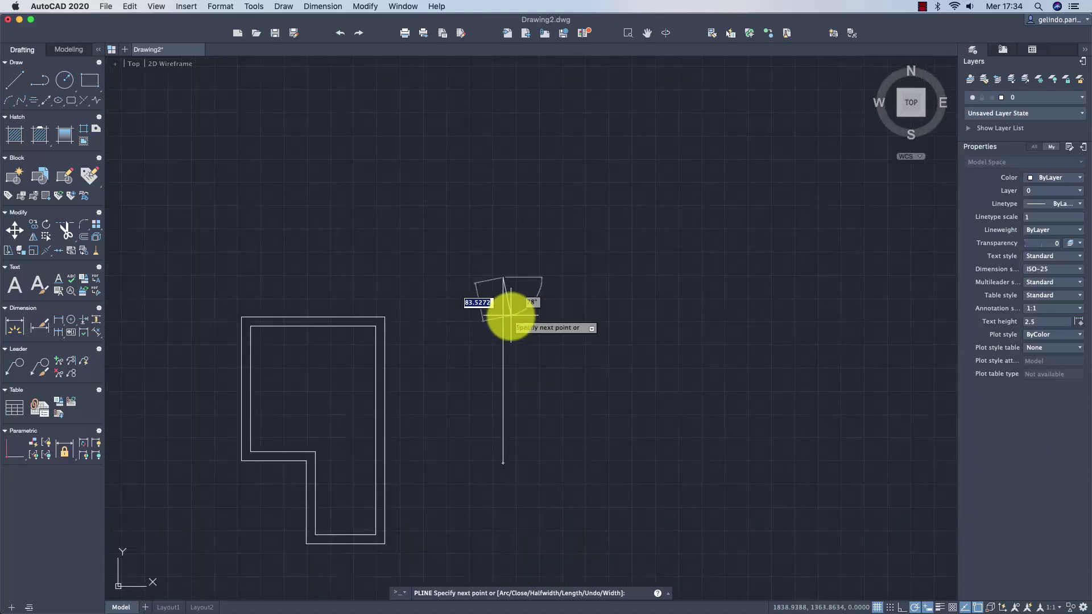
pyautogui.scroll(2, 511, 312)
pyautogui.write('5')
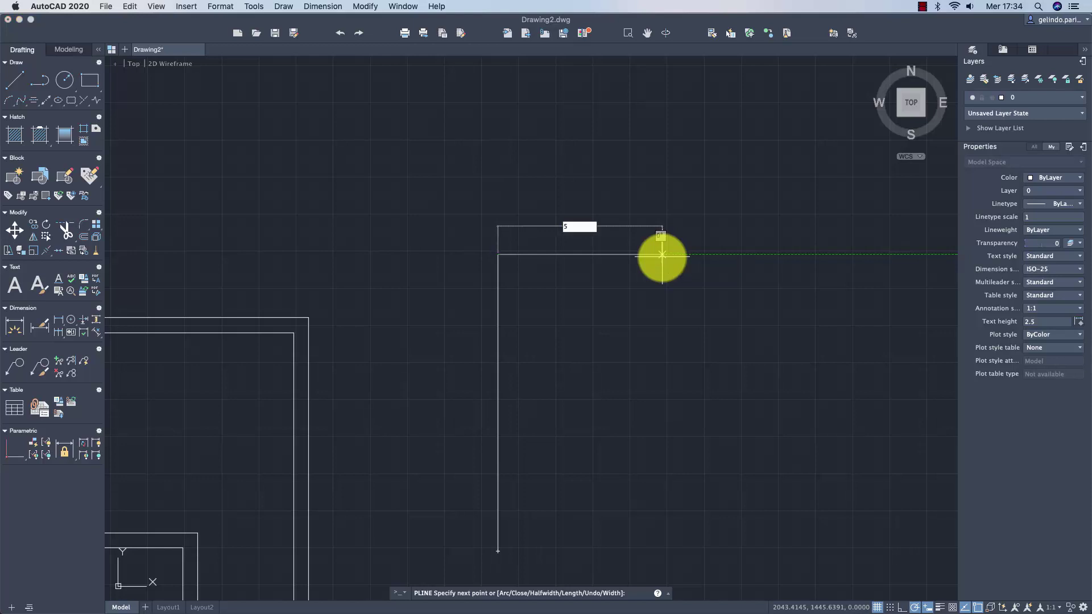
pyautogui.write('00')
pyautogui.press('Return')
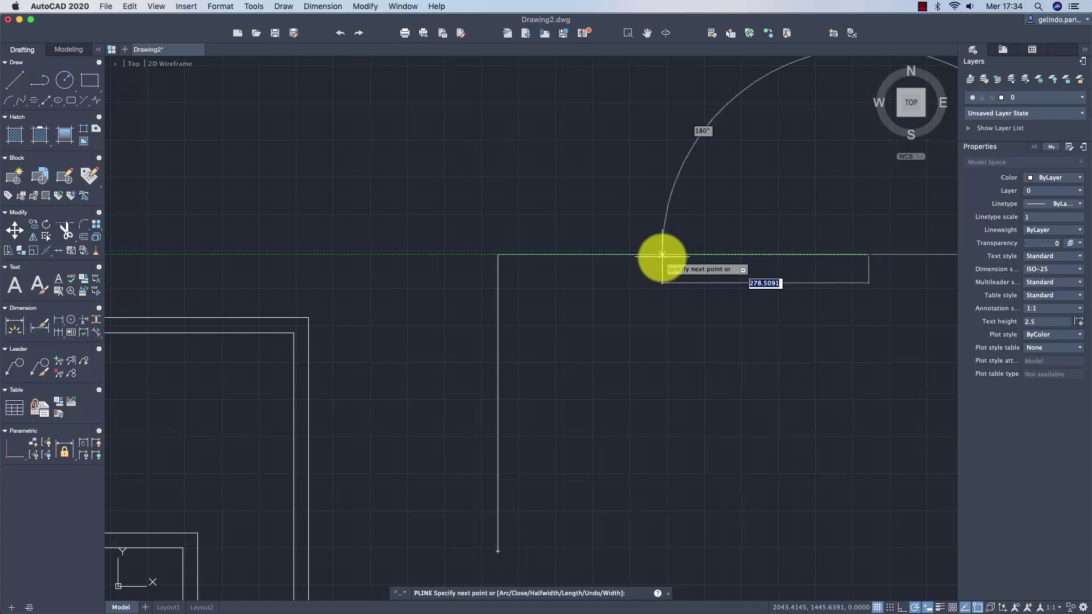
# - Add two 400 segments and a long downward edge, then close the polyline
pyautogui.scroll(-2, 680, 252)
pyautogui.moveTo(682, 251); pyautogui.dragTo(439, 344, button='middle')
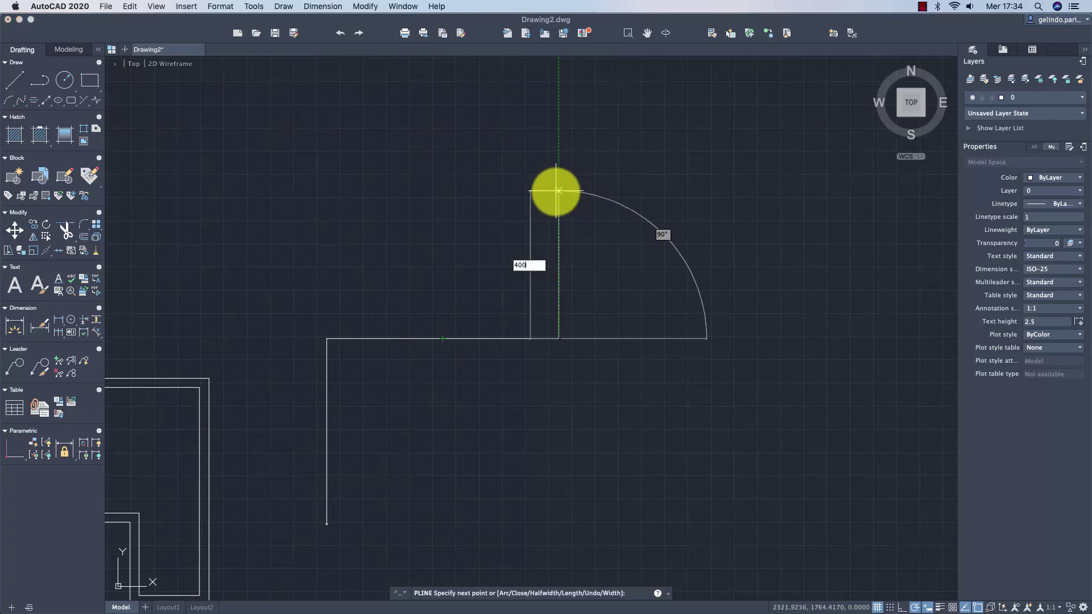
pyautogui.press('Return')
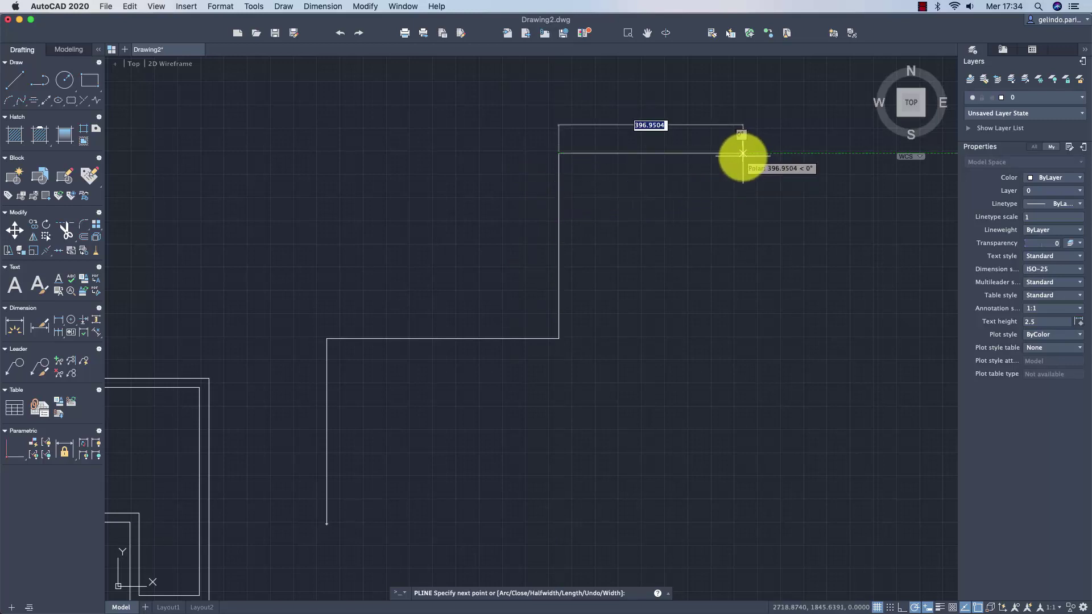
pyautogui.write('400')
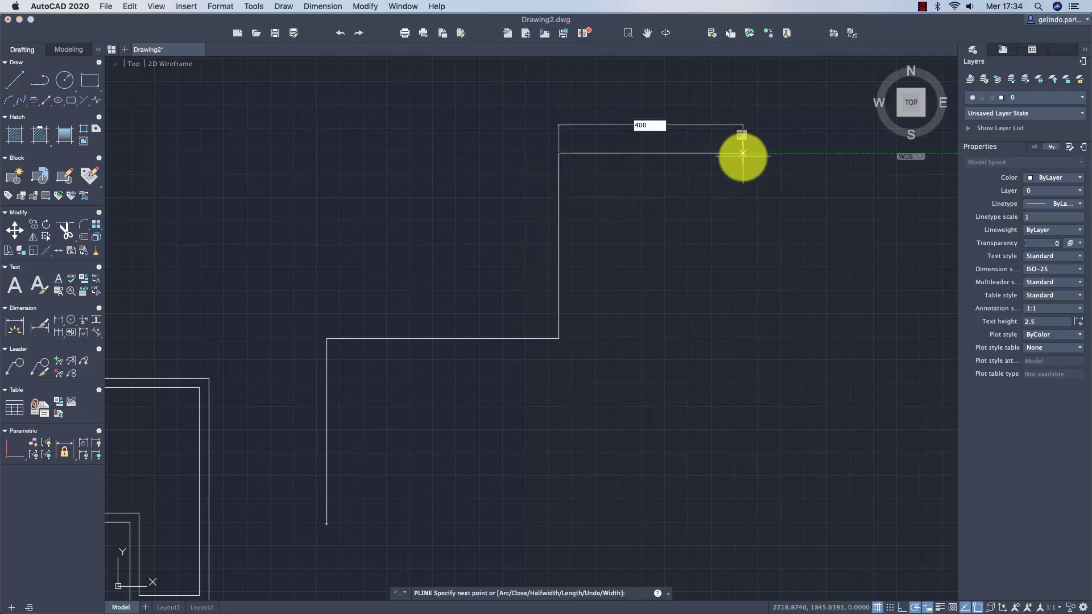
pyautogui.press('Return')
pyautogui.scroll(-3, 732, 284)
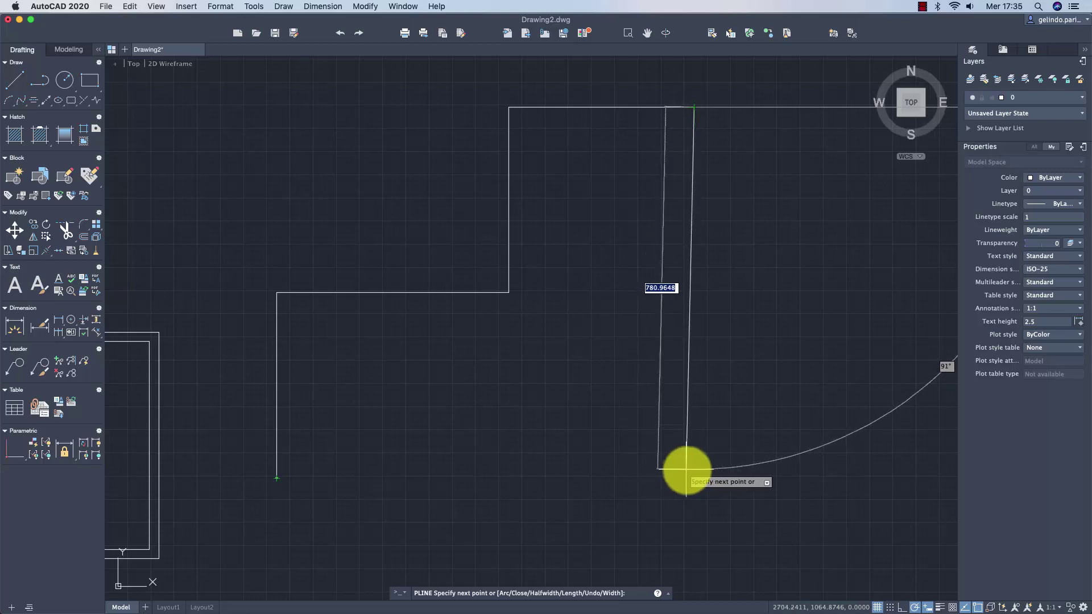
pyautogui.click(694, 478)
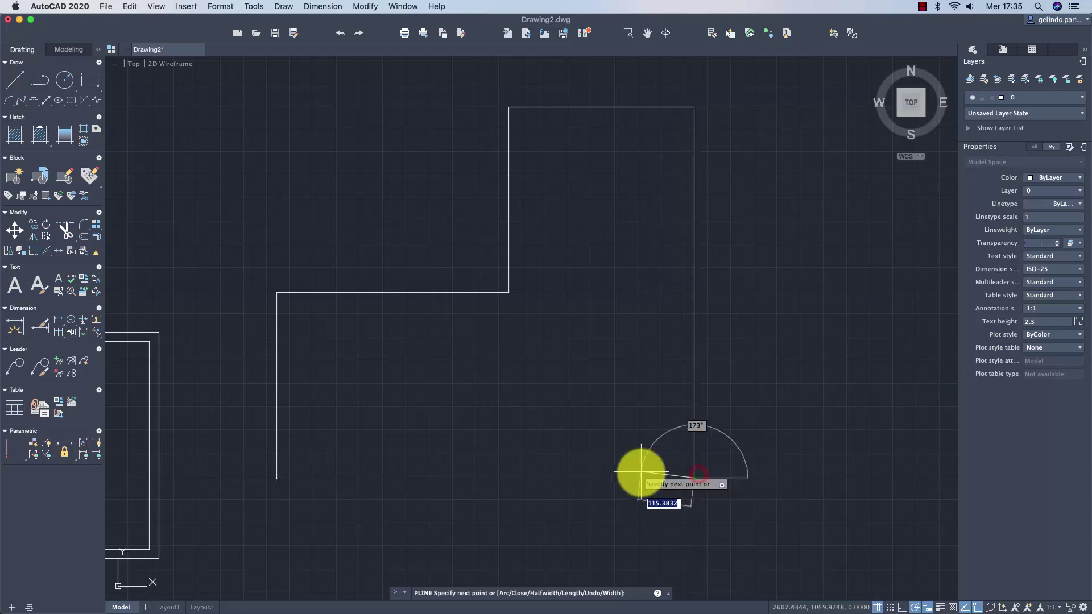
pyautogui.rightClick(622, 468)
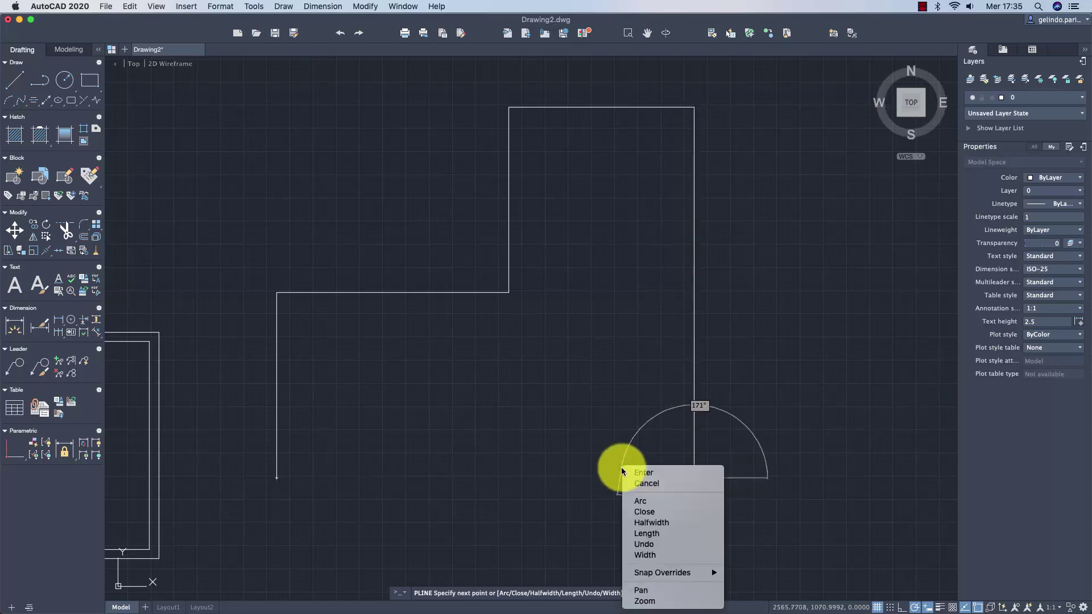
pyautogui.click(637, 511)
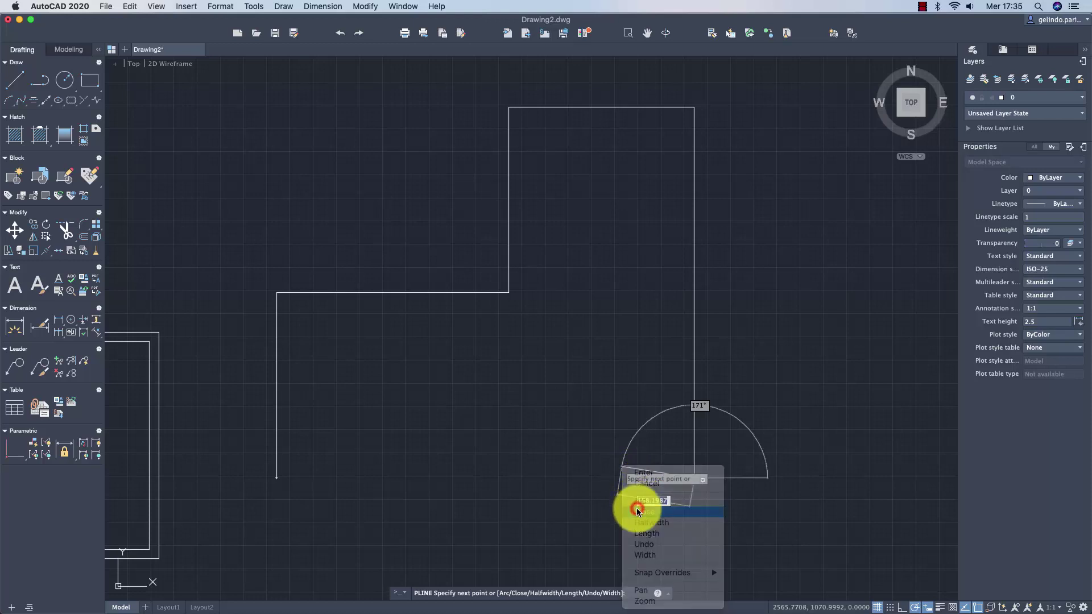
pyautogui.moveTo(630, 447); pyautogui.dragTo(685, 474, button='middle')
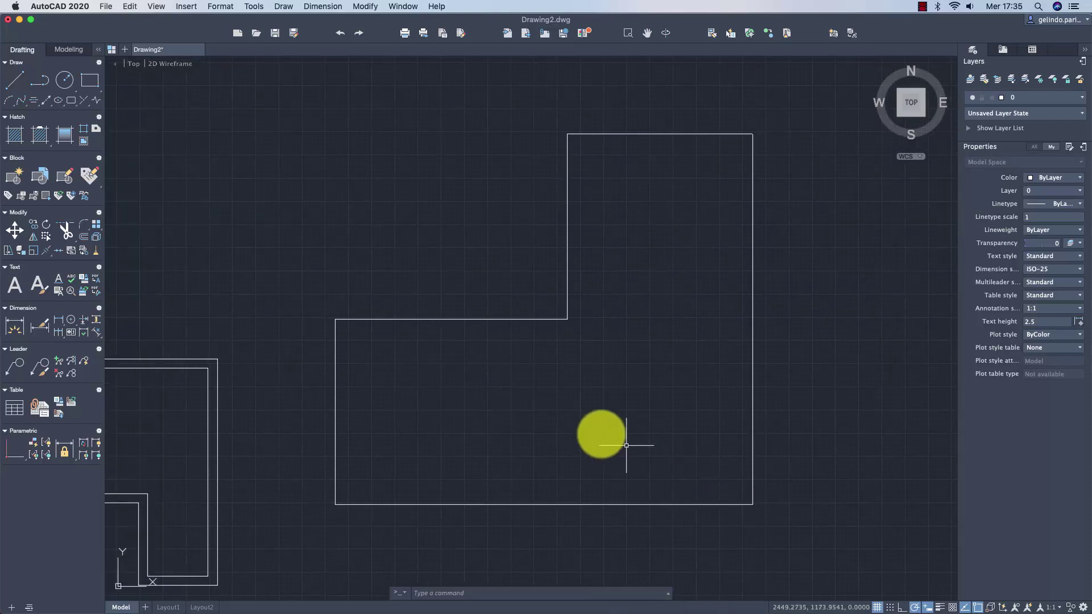
pyautogui.scroll(-2, 626, 445)
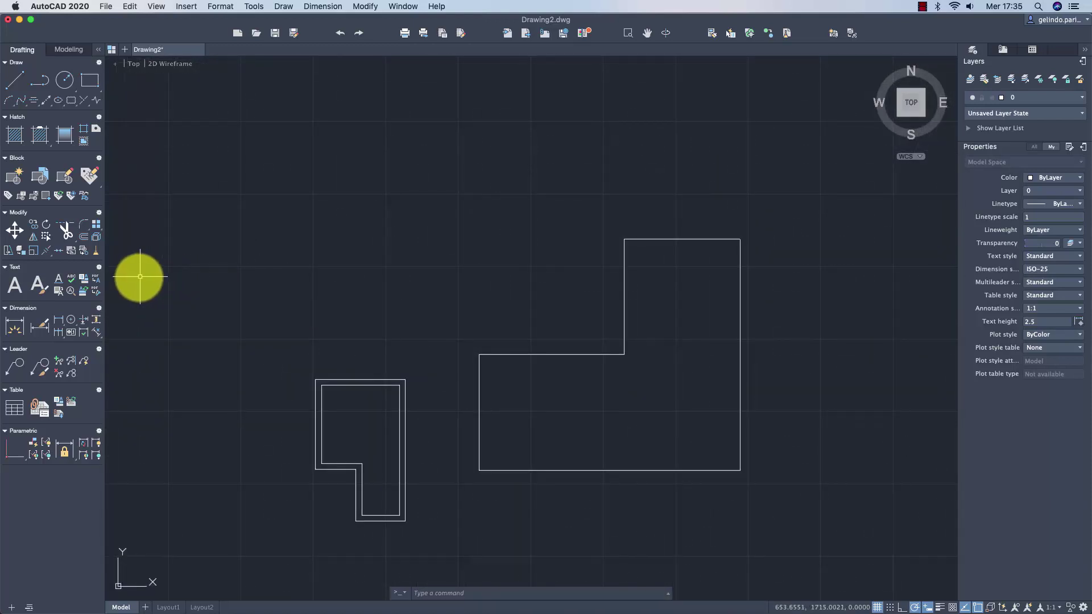
# - Offset the larger closed L-shaped polyline 30 units toward its inside
pyautogui.click(88, 240)
pyautogui.write('30')
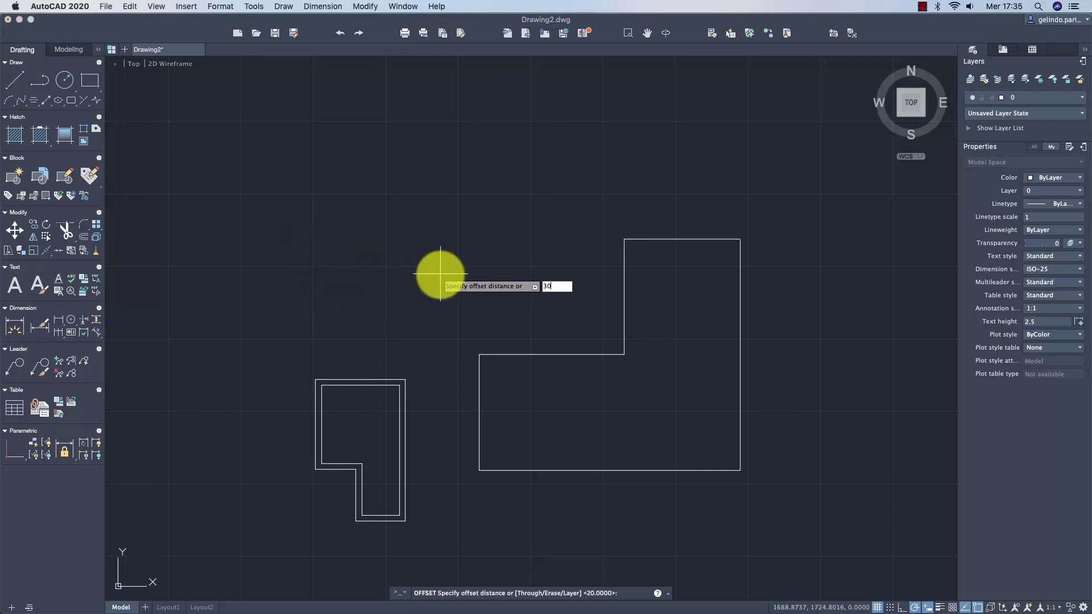
pyautogui.press('Return')
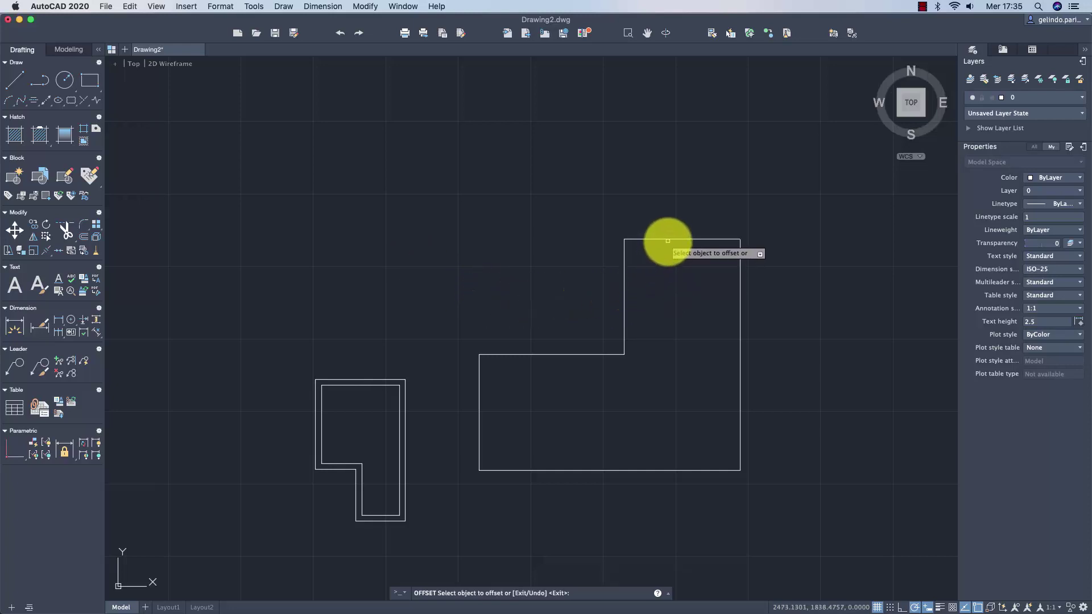
pyautogui.click(669, 239)
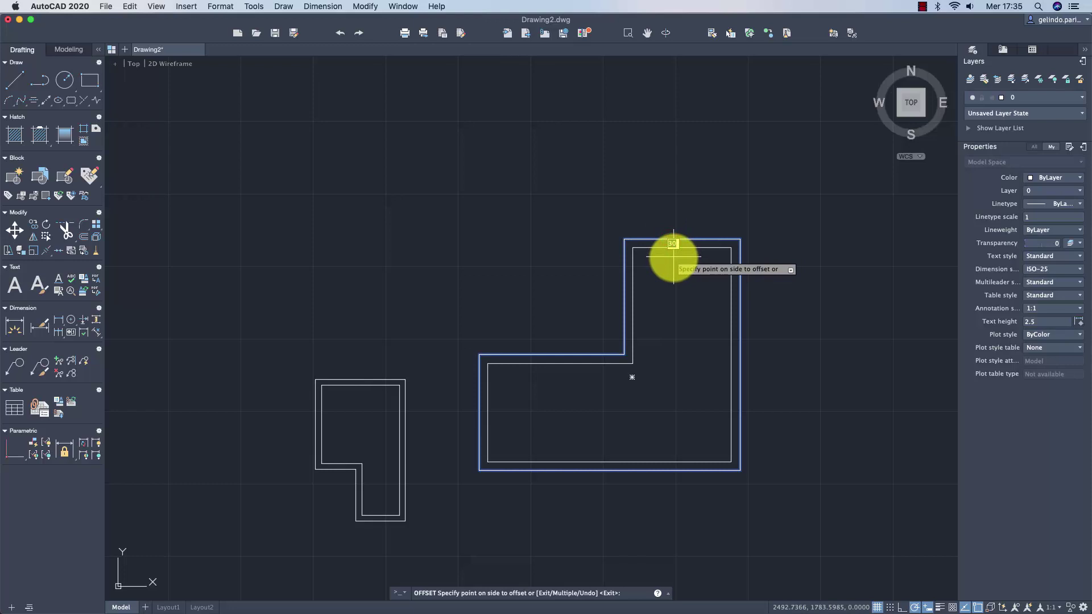
pyautogui.click(674, 258)
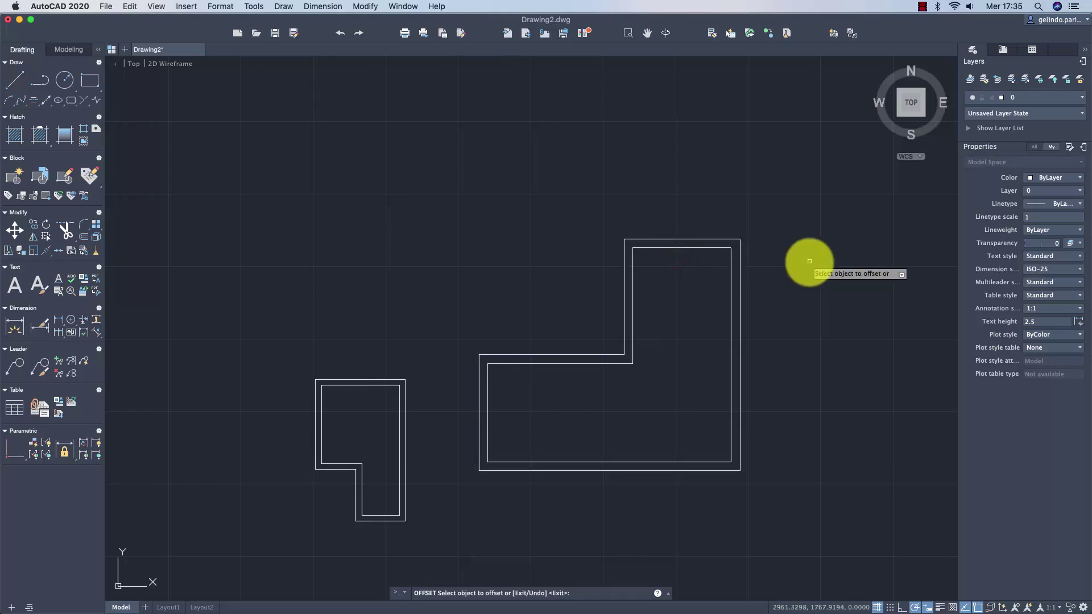
pyautogui.press('Escape')
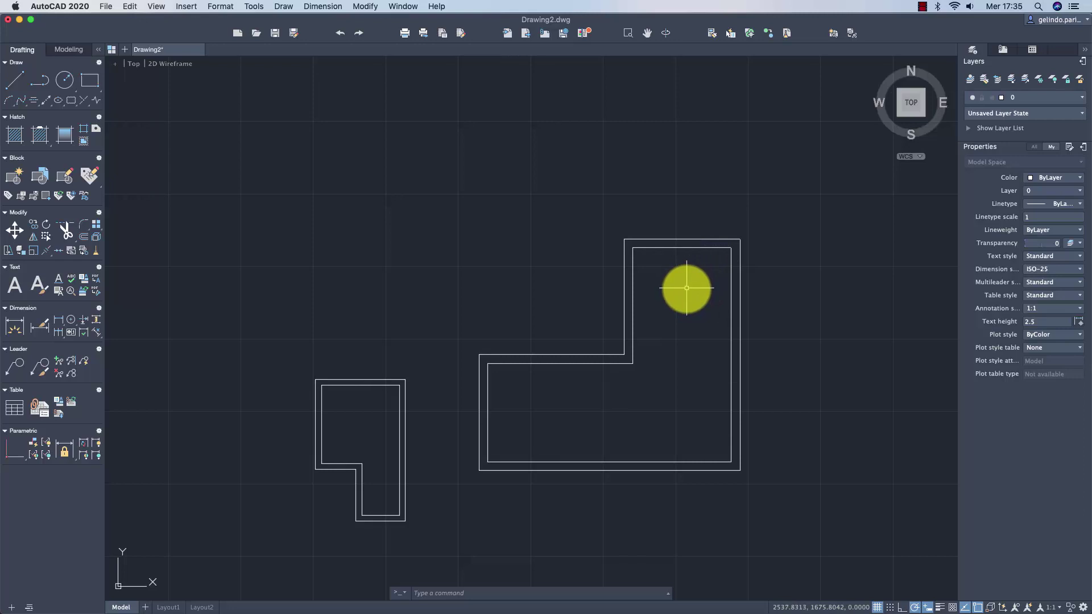
pyautogui.moveTo(687, 289); pyautogui.dragTo(695, 276, button='middle')
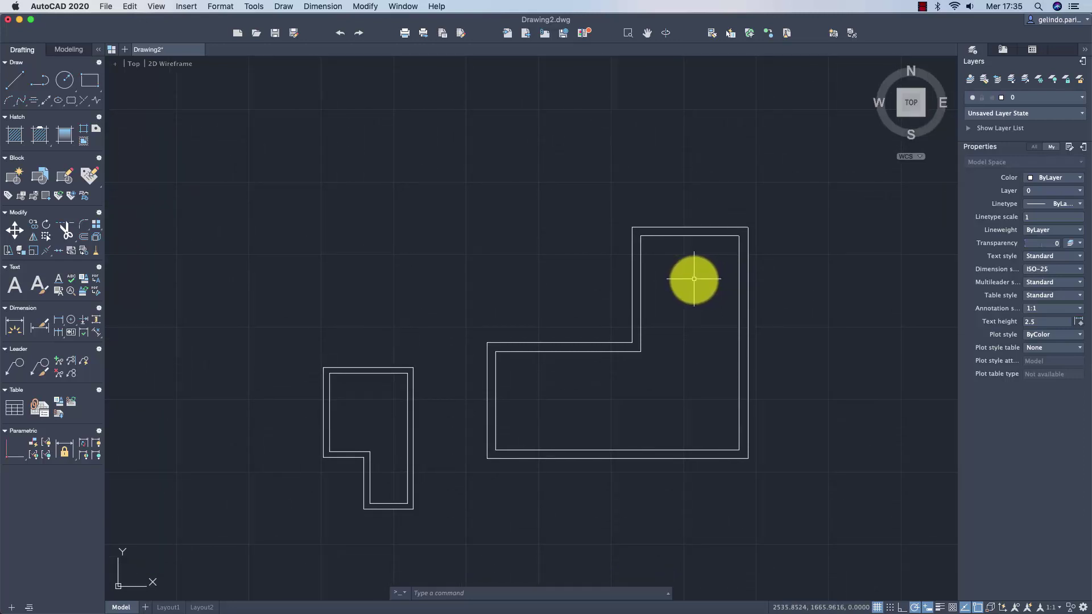
# - Switch to the SE isometric view and apply the Conceptual visual style
pyautogui.click(736, 228)
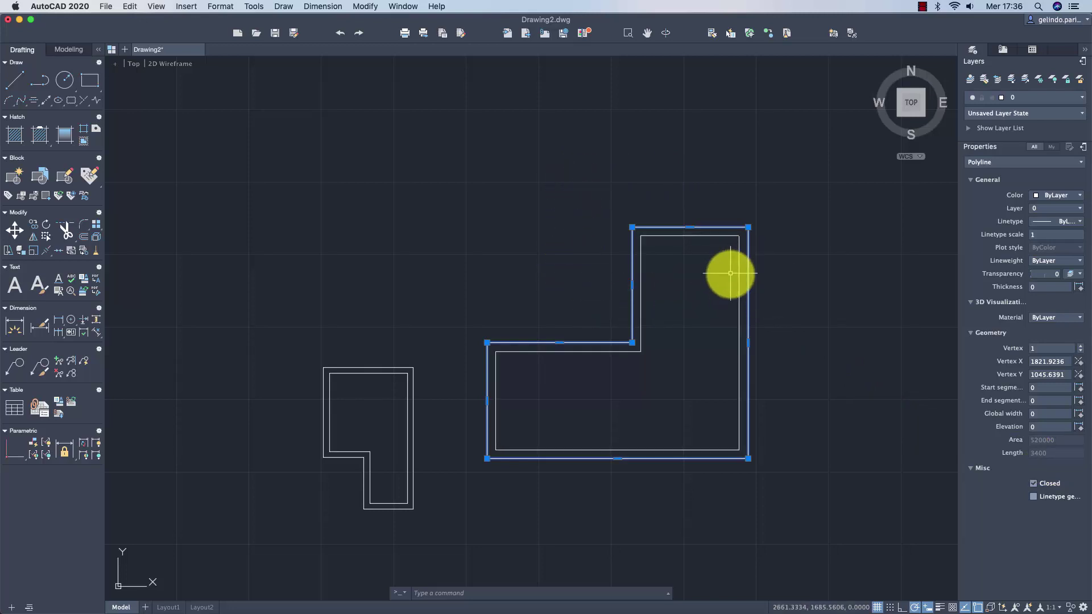
pyautogui.moveTo(911, 102)
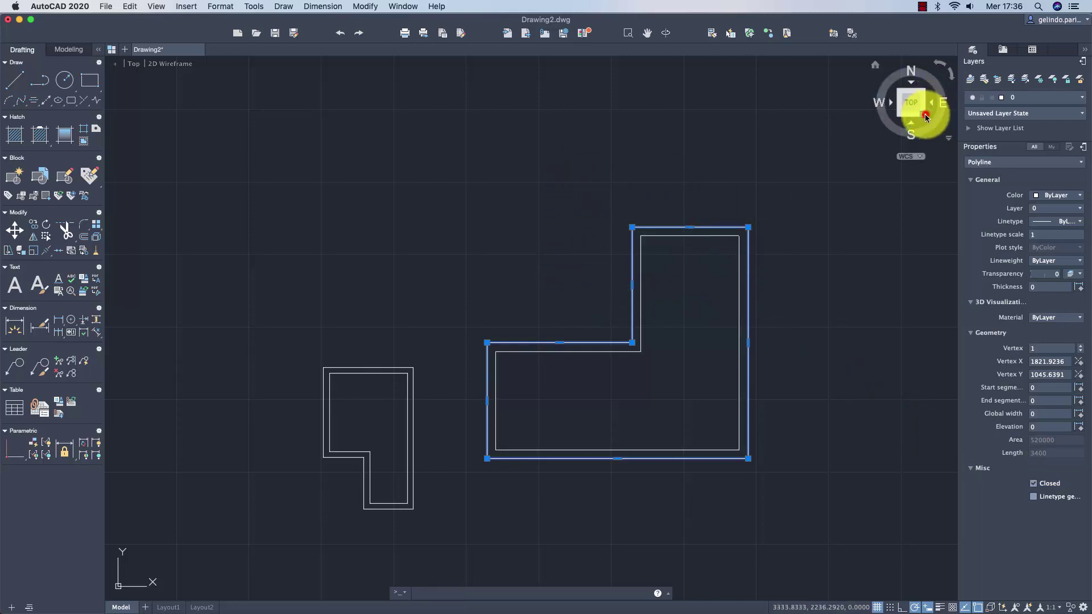
pyautogui.click(926, 117)
pyautogui.moveTo(675, 151); pyautogui.dragTo(796, 161, button='middle')
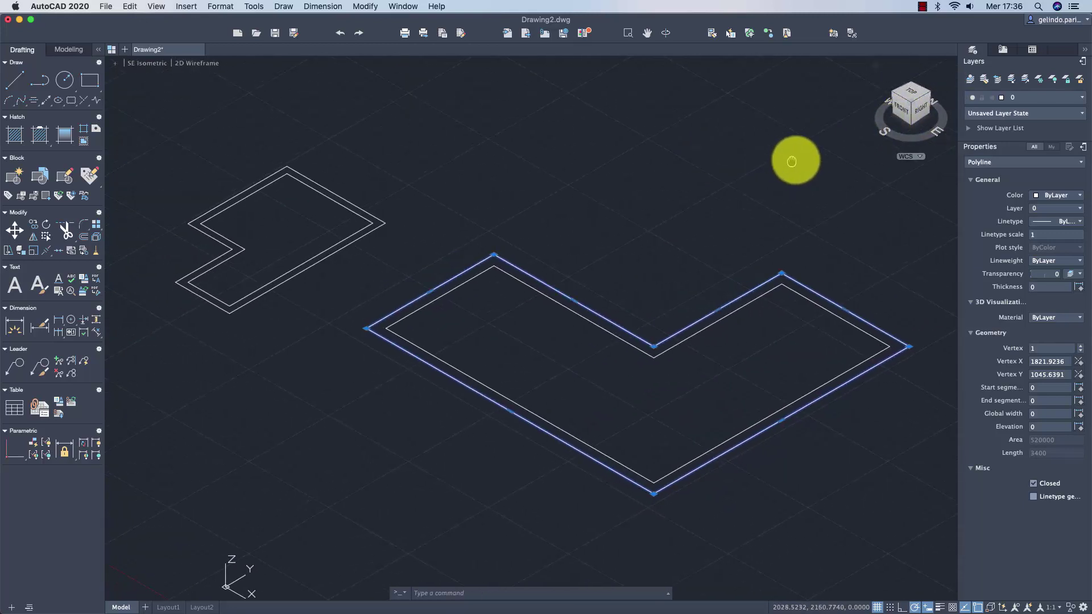
pyautogui.press('Escape')
pyautogui.click(209, 63)
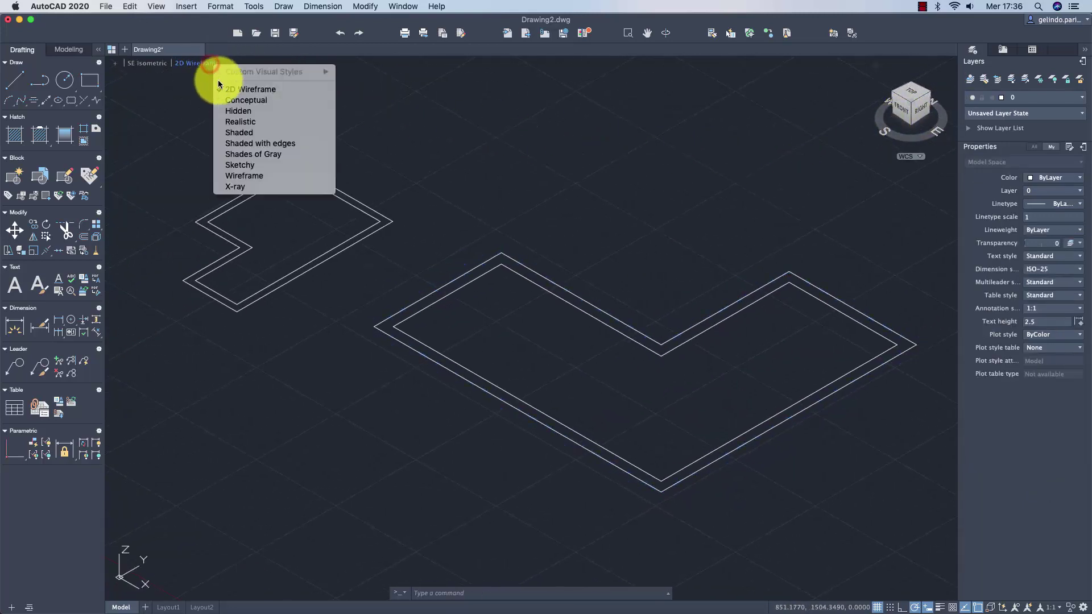
pyautogui.click(245, 102)
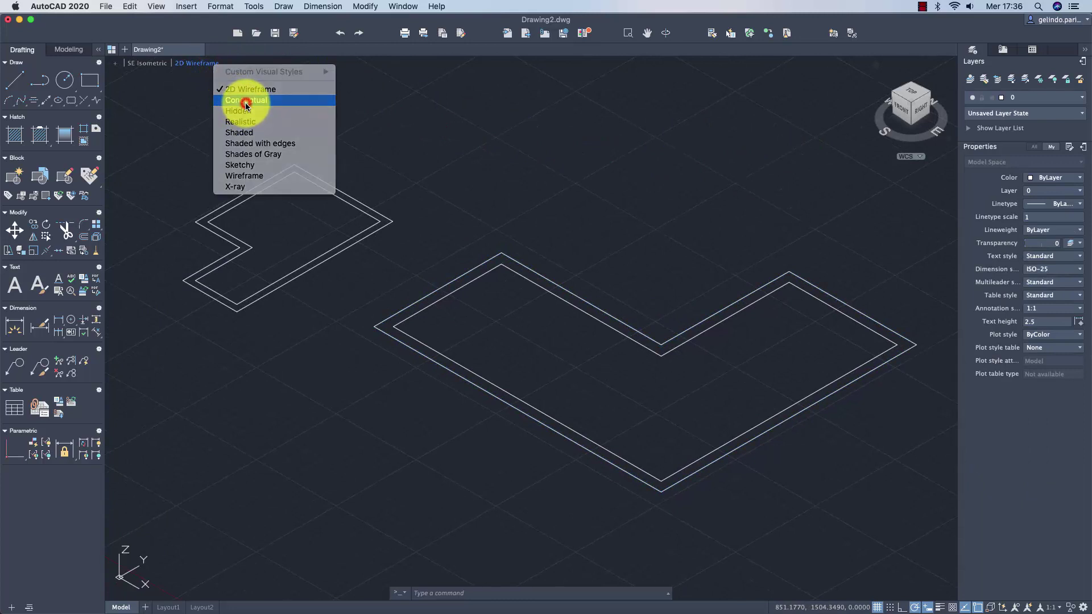
# - Extrude both outer L-shaped outlines into trial solids about 405.9 units tall
pyautogui.click(63, 55)
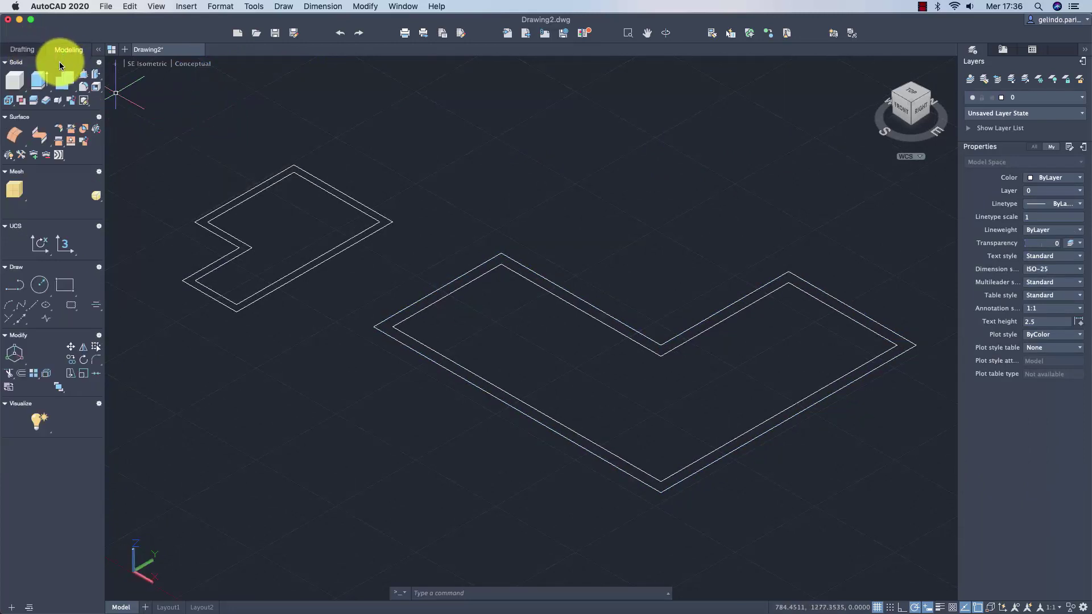
pyautogui.click(46, 89)
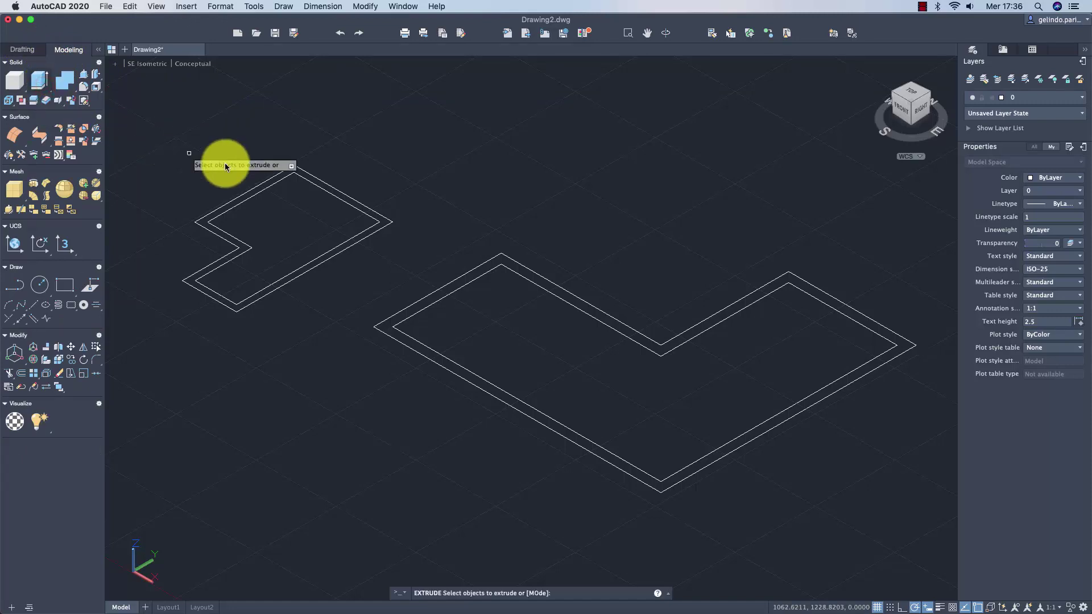
pyautogui.click(510, 260)
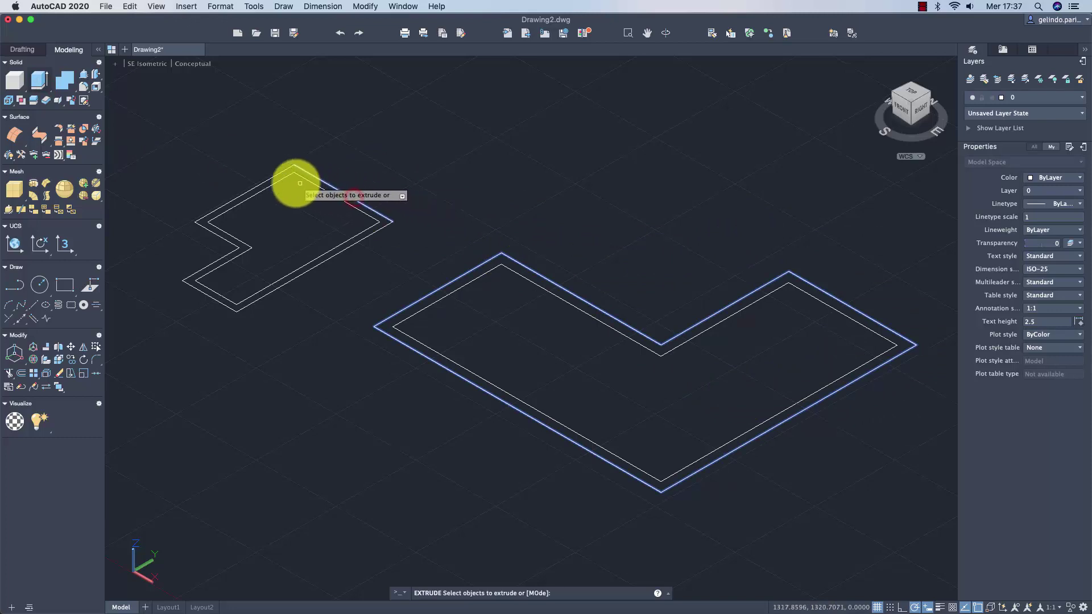
pyautogui.click(266, 180)
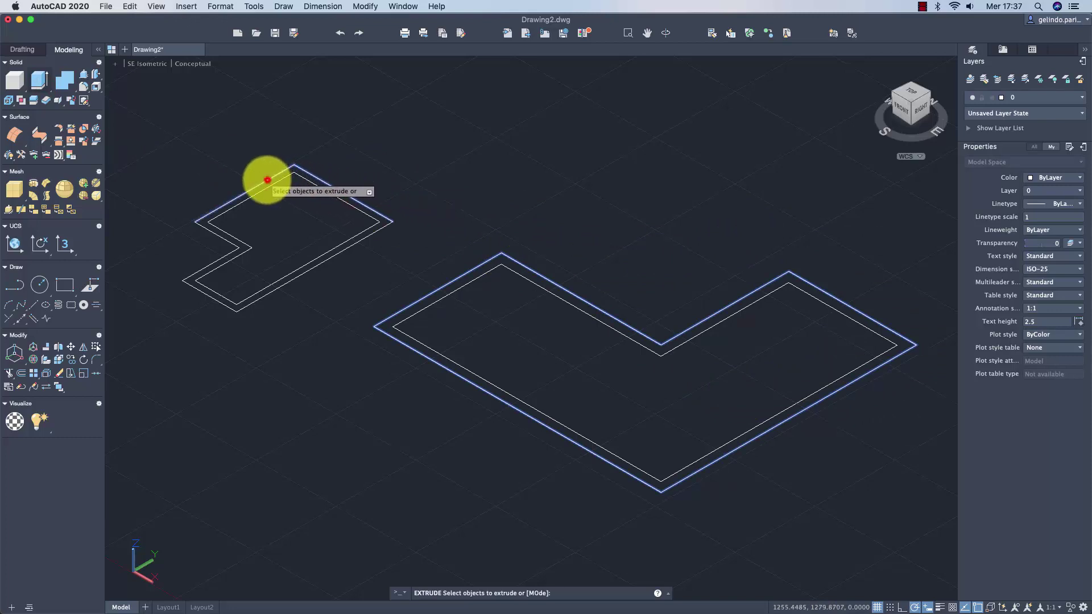
pyautogui.click(227, 243)
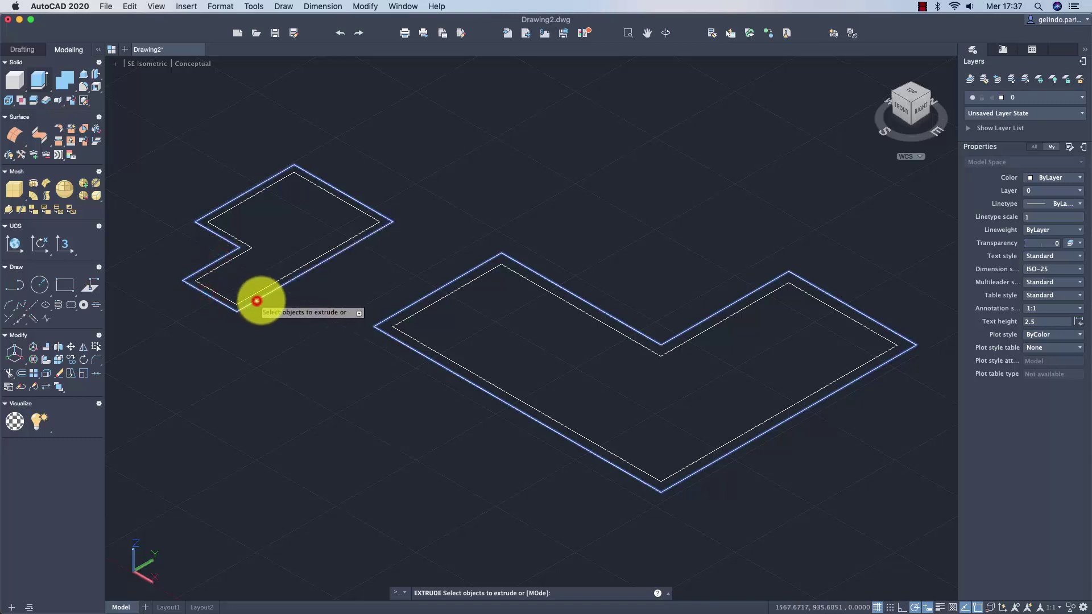
pyautogui.rightClick(492, 204)
pyautogui.click(508, 215)
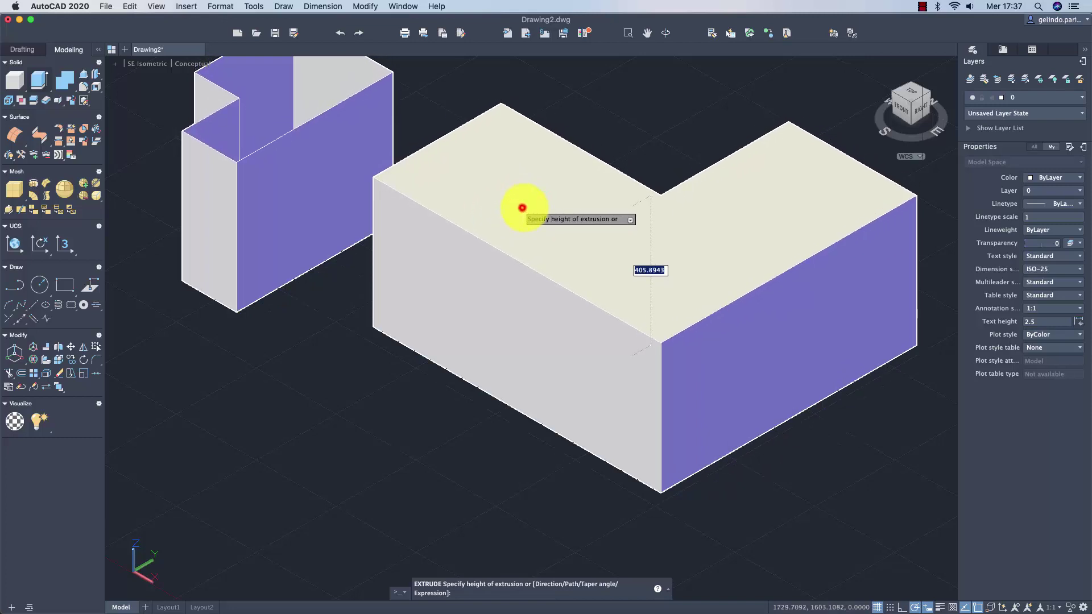
pyautogui.click(523, 213)
pyautogui.scroll(-3, 541, 219)
pyautogui.click(570, 226)
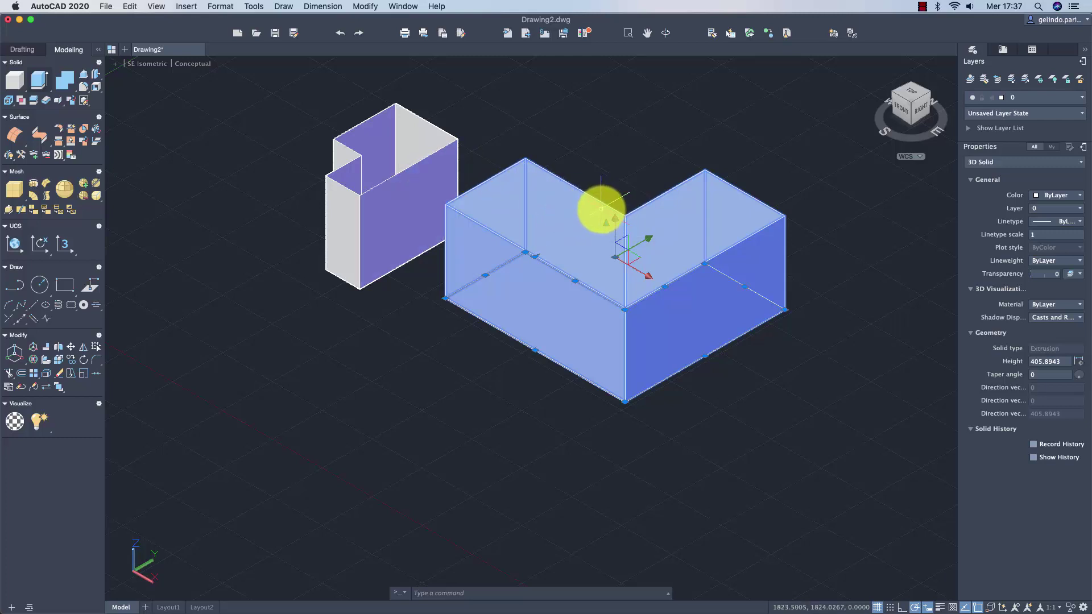
pyautogui.moveTo(602, 214)
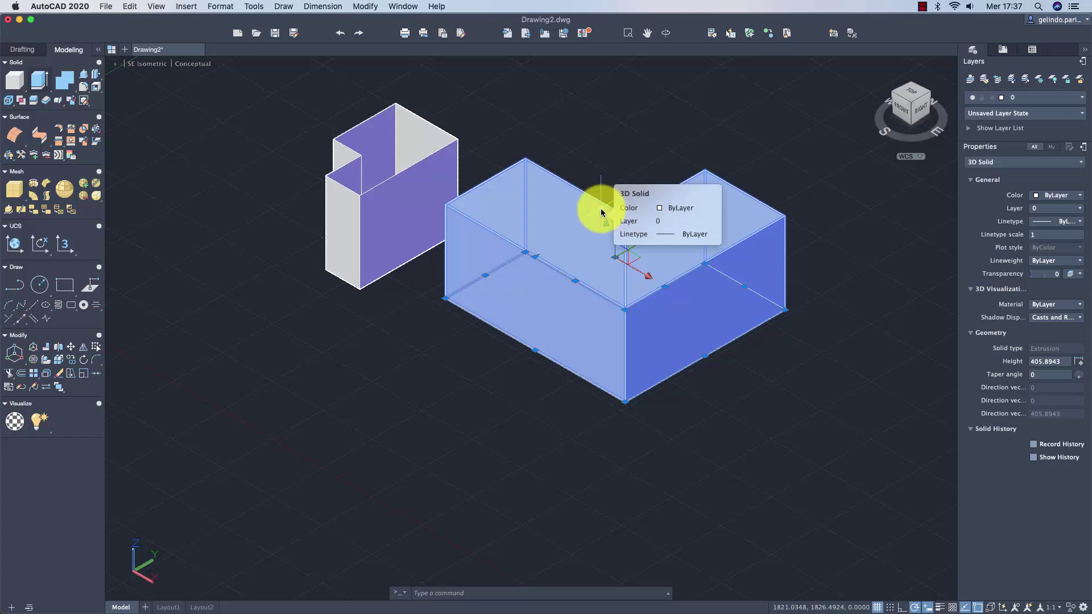
# - Undo the extrusion, delete the small outline, and bring back the Drafting tools
pyautogui.press('super+z')
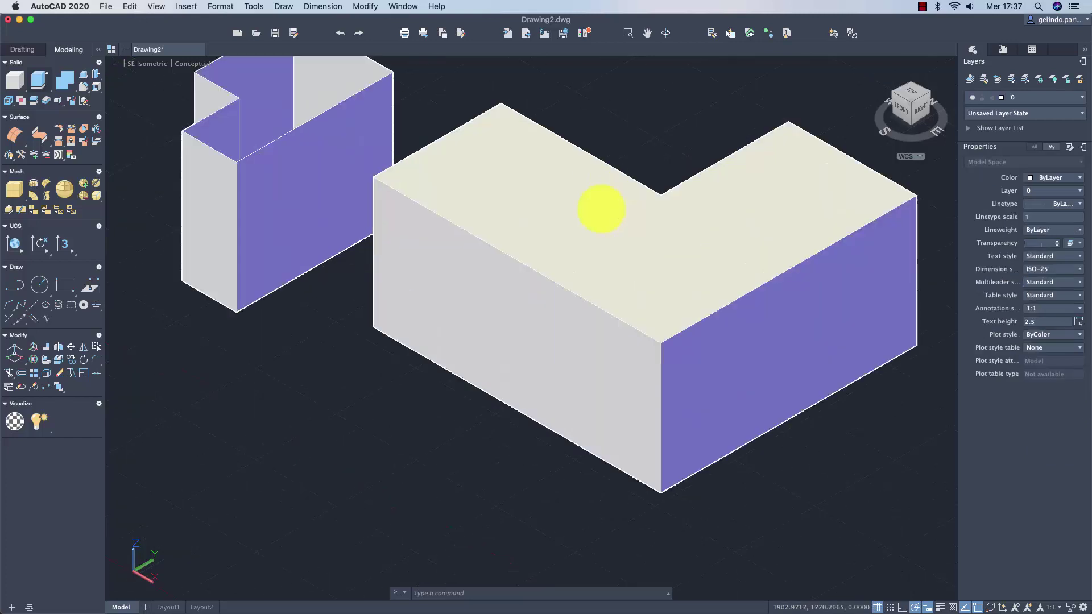
pyautogui.press('super+z')
pyautogui.press('super+z')
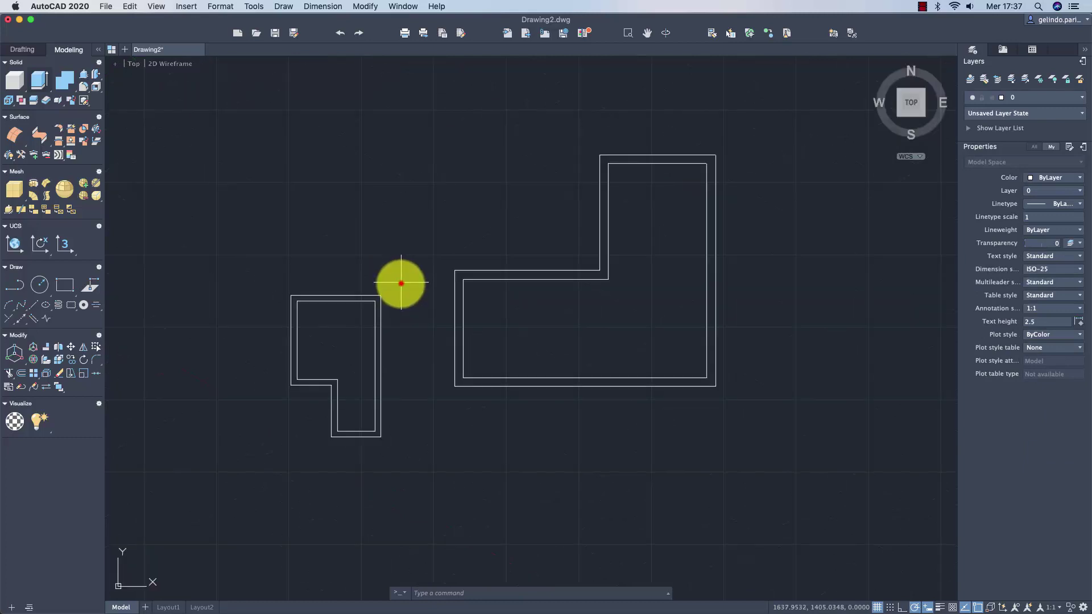
pyautogui.click(402, 283)
pyautogui.click(266, 459)
pyautogui.press('Delete')
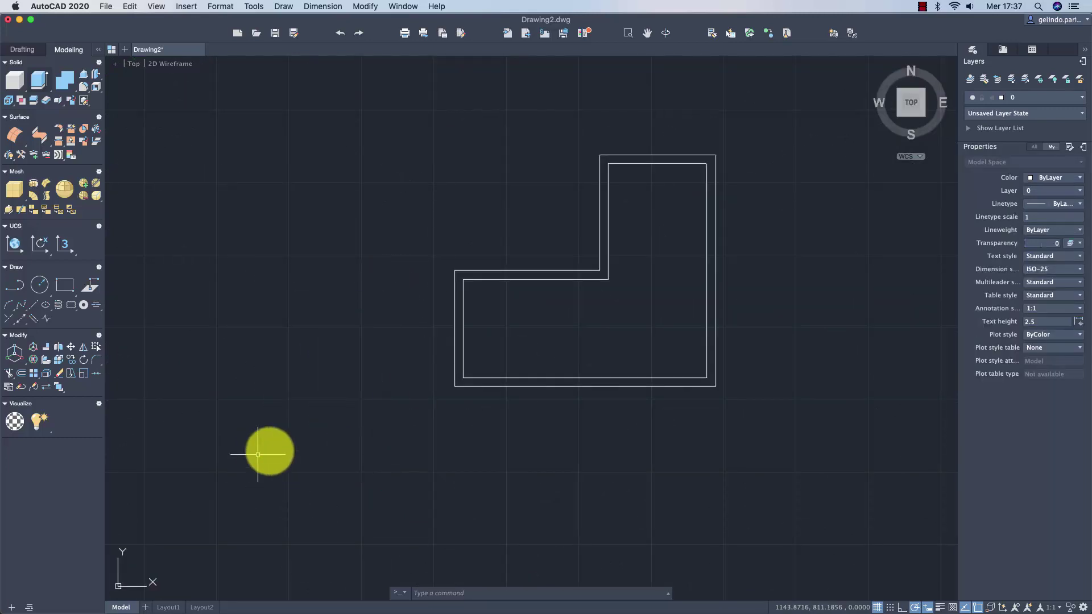
pyautogui.moveTo(348, 378); pyautogui.dragTo(288, 409, button='middle')
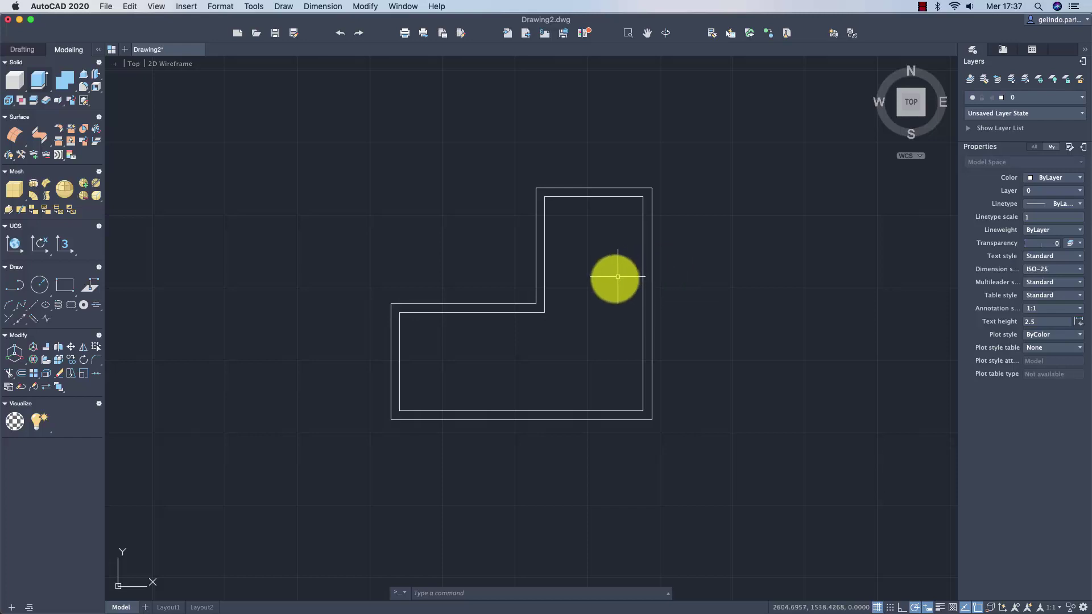
pyautogui.click(23, 49)
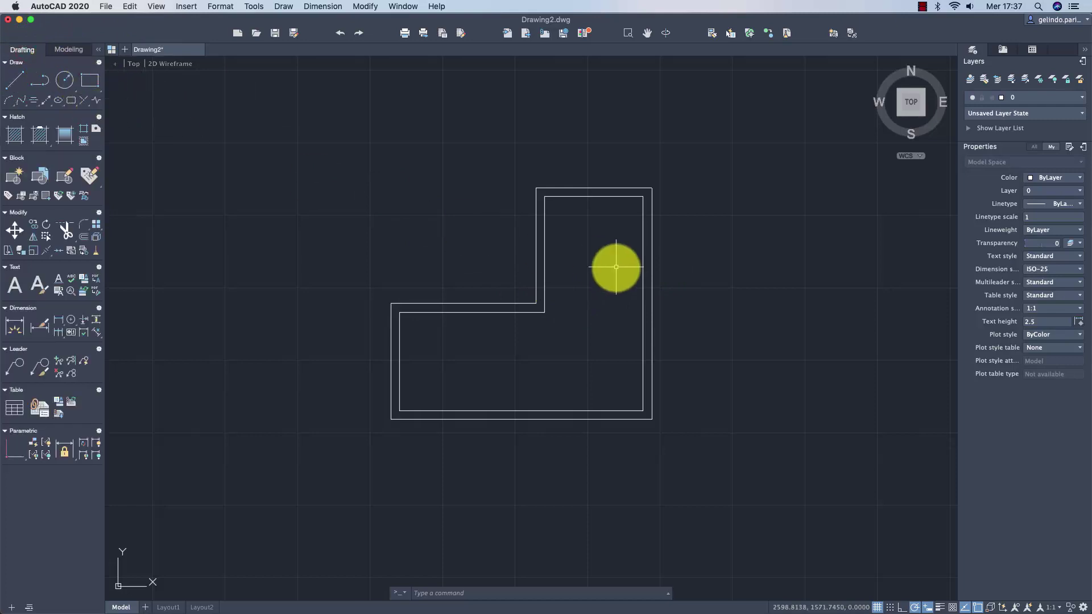